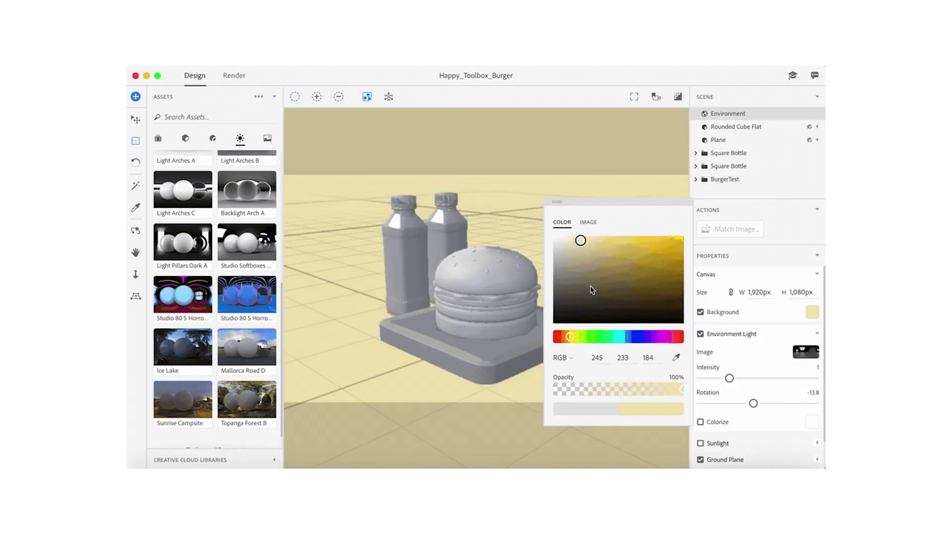
- Shift the hue of the burger scene's canvas background colour slightly toward orange
{"action": "left_click_drag", "start_coordinate": [571, 343], "coordinate": [564, 338]}
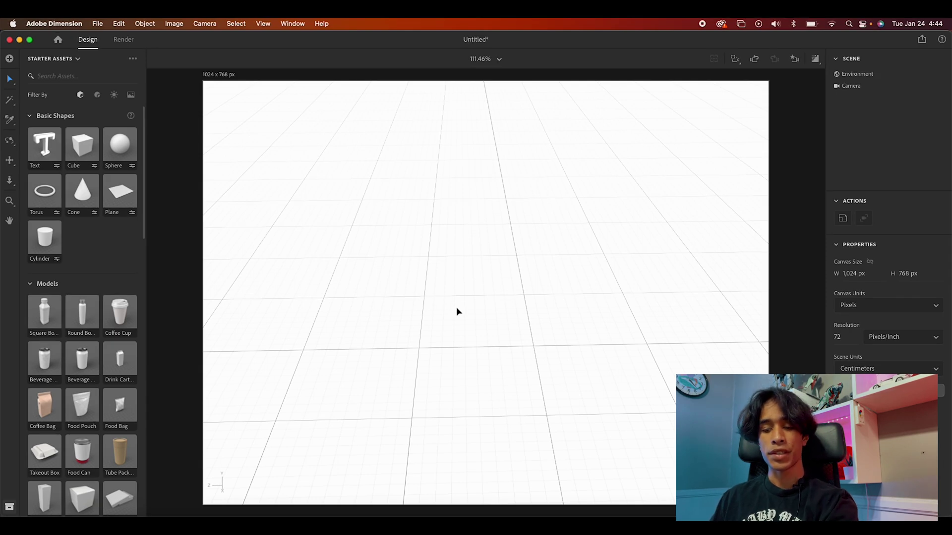
- Orbit the camera around the empty scene's ground plane, then pan it across the grid
{"action": "key", "text": "1"}
{"action": "left_click_drag", "start_coordinate": [623, 342], "coordinate": [603, 290]}
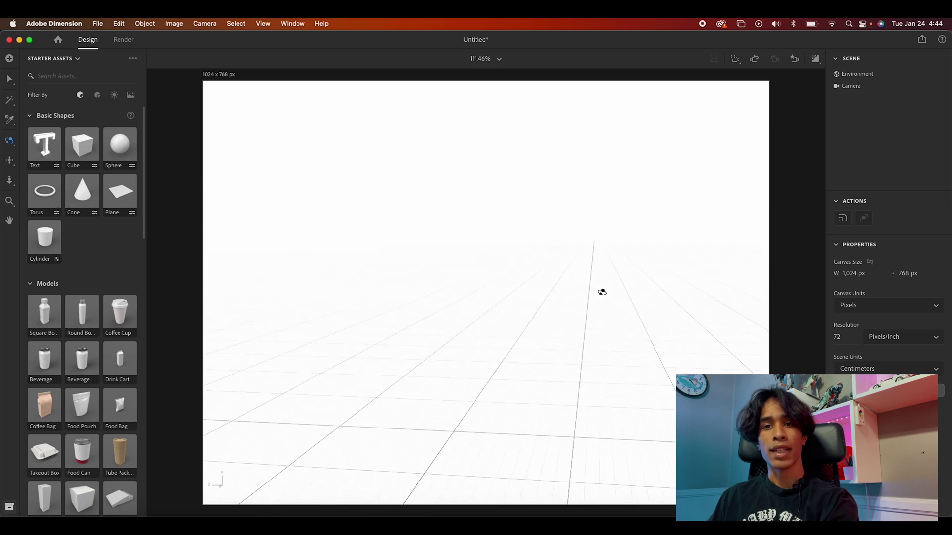
{"action": "left_click_drag", "start_coordinate": [697, 351], "coordinate": [409, 209]}
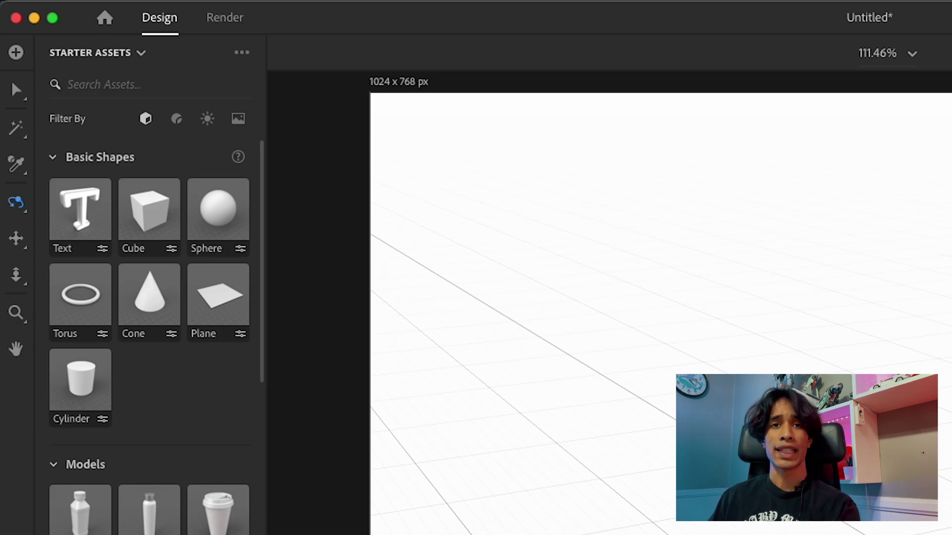
{"action": "left_click", "coordinate": [16, 91]}
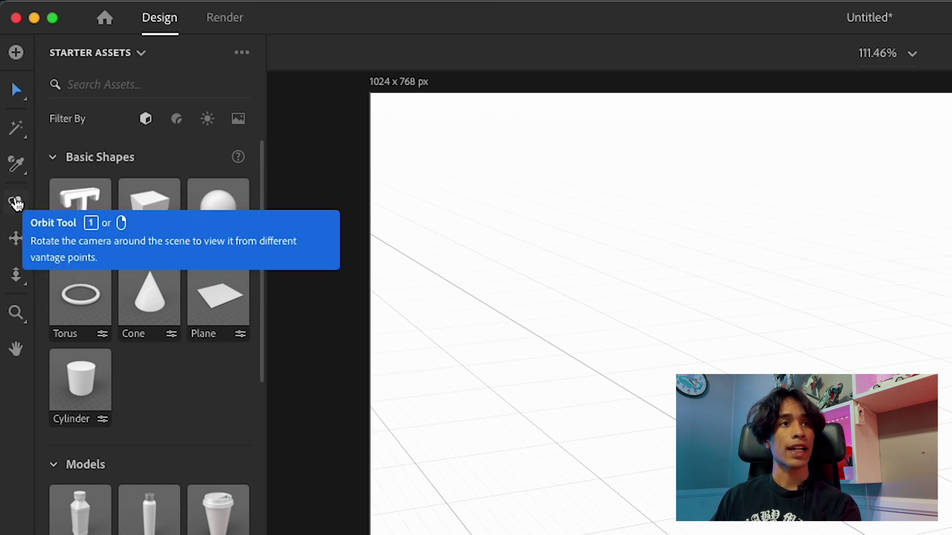
{"action": "left_click", "coordinate": [16, 203]}
{"action": "left_click_drag", "start_coordinate": [545, 297], "coordinate": [111, 278]}
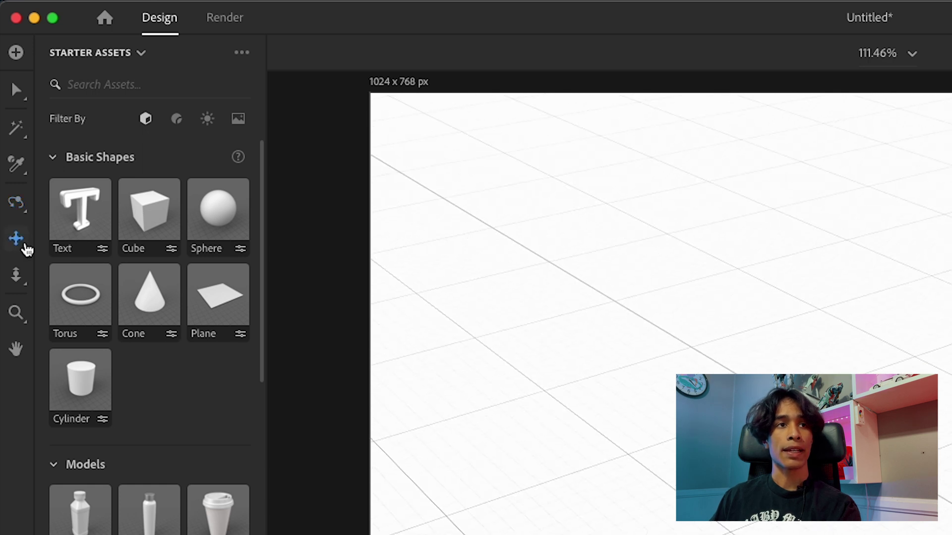
{"action": "left_click_drag", "start_coordinate": [743, 223], "coordinate": [622, 377]}
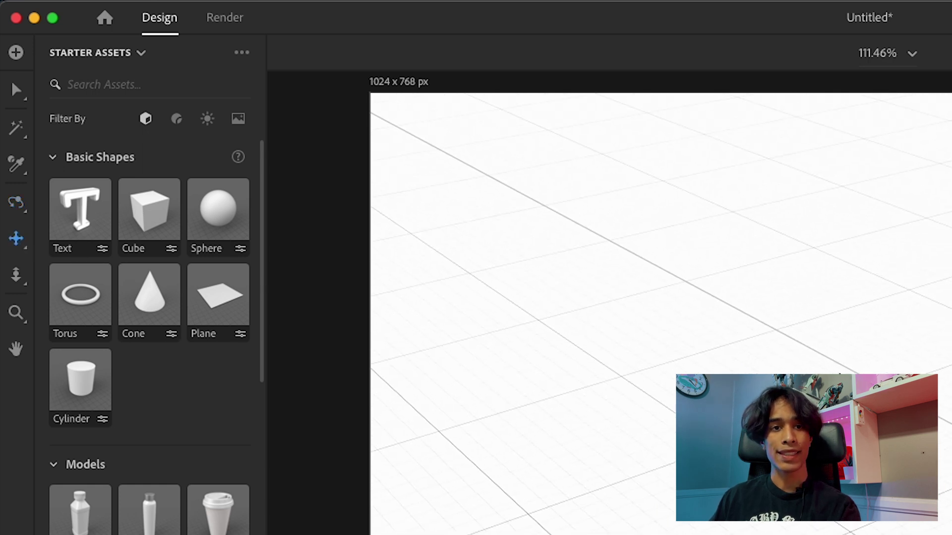
- Try the Dolly camera tool on the empty scene, then switch between the Orbit, Pan and Dolly tools
{"action": "left_click", "coordinate": [20, 283]}
{"action": "scroll", "coordinate": [659, 312], "scroll_direction": "down", "scroll_amount": 5}
{"action": "scroll", "coordinate": [659, 312], "scroll_direction": "down", "scroll_amount": 1}
{"action": "scroll", "coordinate": [660, 313], "scroll_direction": "down", "scroll_amount": 3}
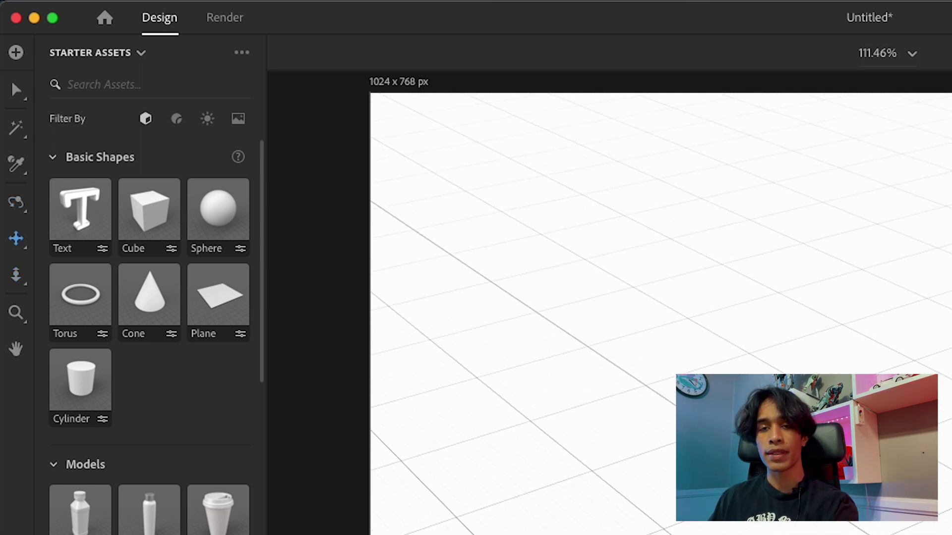
{"action": "key", "text": "1"}
{"action": "key", "text": "2"}
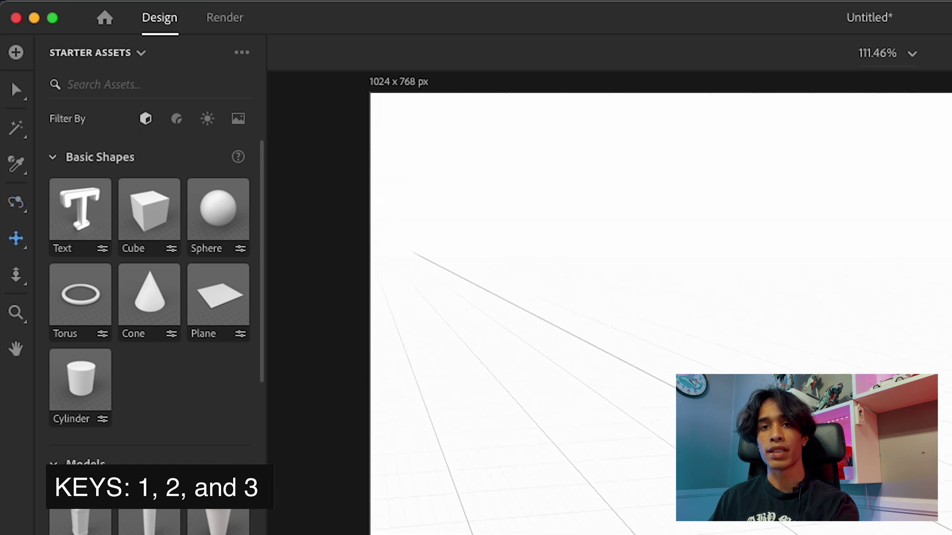
{"action": "key", "text": "3"}
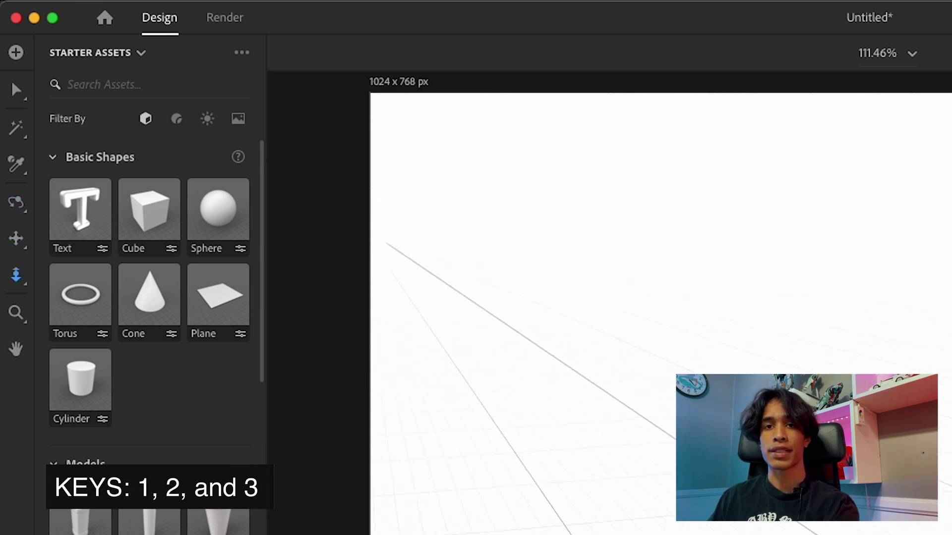
{"action": "key", "text": "2"}
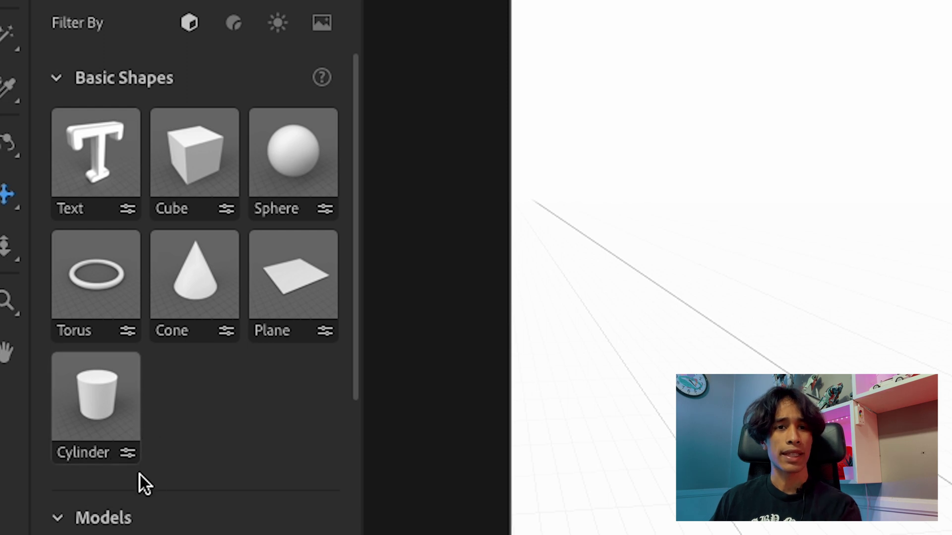
- Examine the starter assets, from the basic shapes through the packaging, stationery, furniture and device models
{"action": "scroll", "coordinate": [198, 459], "scroll_direction": "down", "scroll_amount": 5}
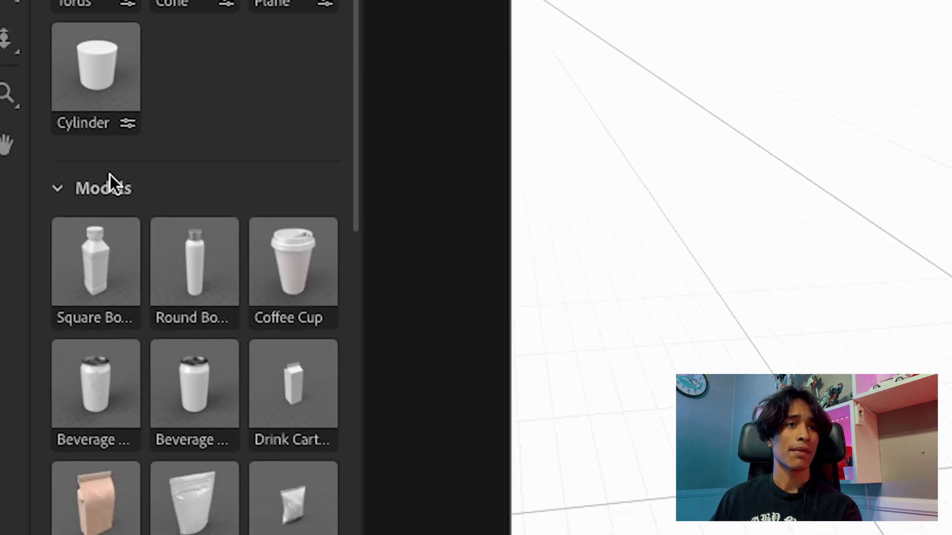
{"action": "scroll", "coordinate": [212, 248], "scroll_direction": "down", "scroll_amount": 6}
{"action": "scroll", "coordinate": [221, 136], "scroll_direction": "up", "scroll_amount": 2}
{"action": "scroll", "coordinate": [219, 130], "scroll_direction": "down", "scroll_amount": 8}
{"action": "scroll", "coordinate": [219, 129], "scroll_direction": "down", "scroll_amount": 5}
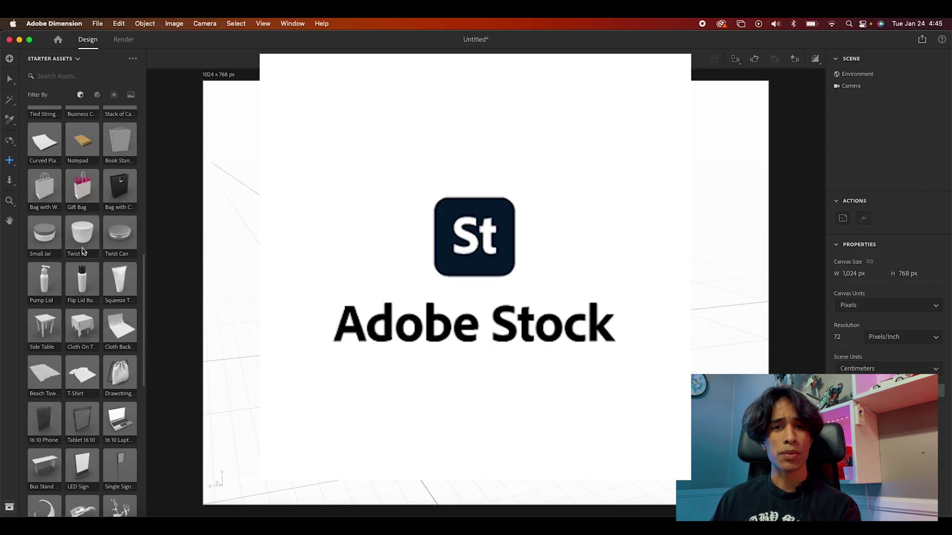
{"action": "scroll", "coordinate": [83, 226], "scroll_direction": "up", "scroll_amount": 5}
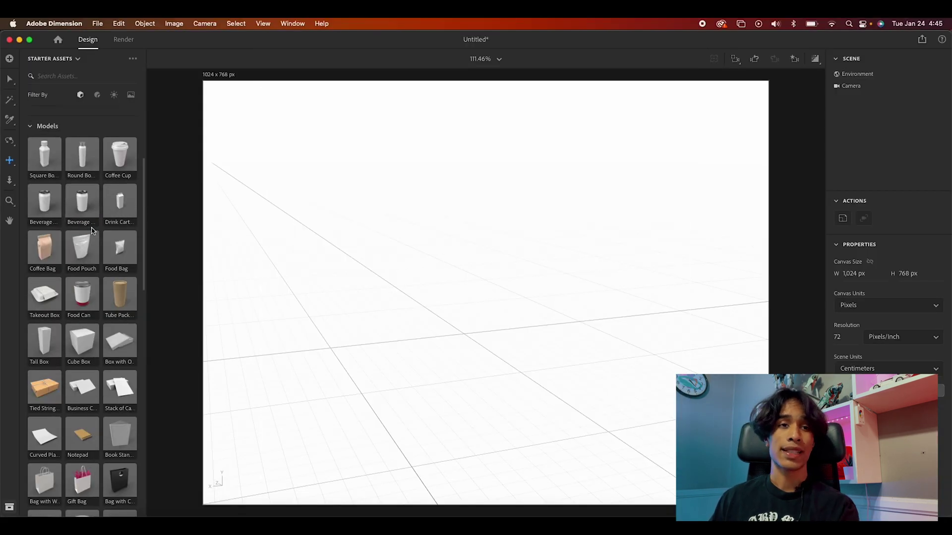
{"action": "scroll", "coordinate": [91, 231], "scroll_direction": "up", "scroll_amount": 2}
{"action": "scroll", "coordinate": [91, 231], "scroll_direction": "down", "scroll_amount": 6}
{"action": "scroll", "coordinate": [91, 230], "scroll_direction": "up", "scroll_amount": 4}
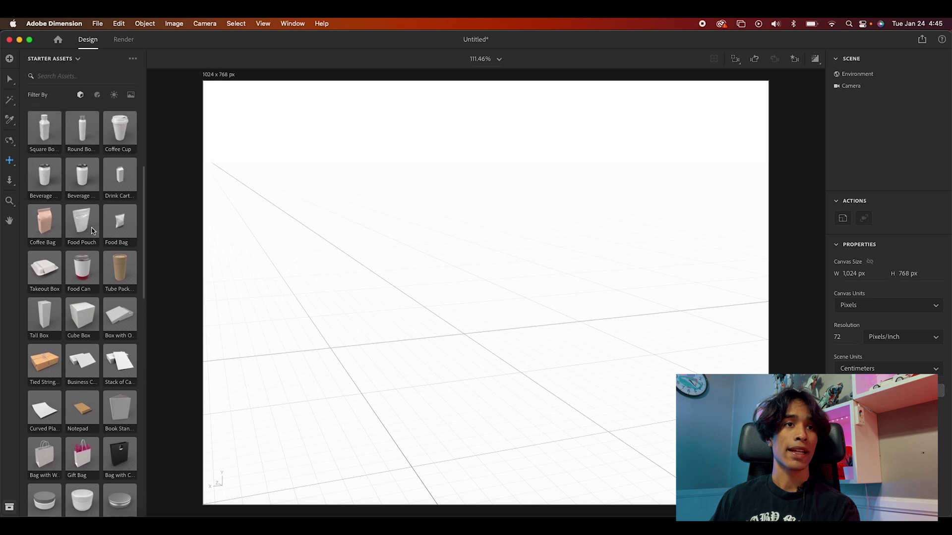
{"action": "scroll", "coordinate": [92, 230], "scroll_direction": "up", "scroll_amount": 6}
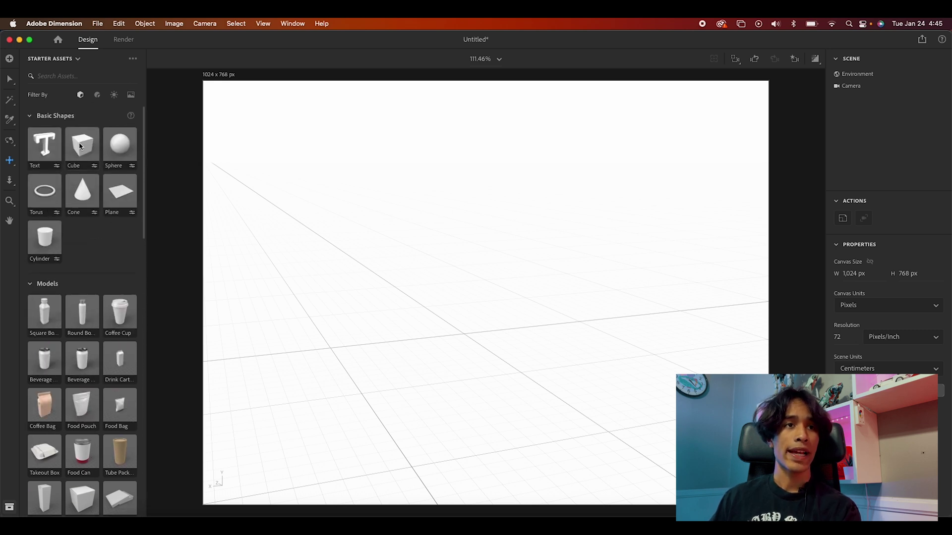
- Add a basic cube to the scene and frame the whole cube in the camera view
{"action": "left_click_drag", "start_coordinate": [80, 146], "coordinate": [469, 335]}
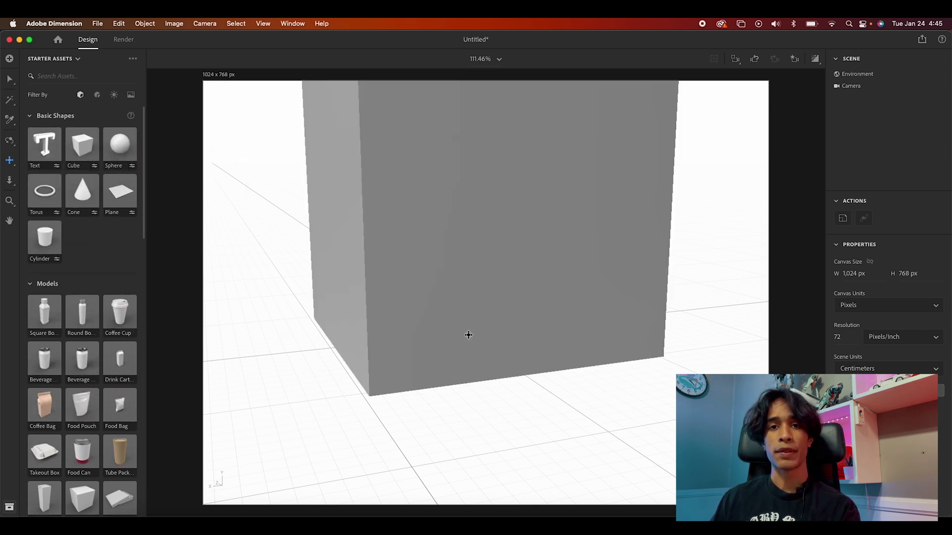
{"action": "left_click_drag", "start_coordinate": [468, 308], "coordinate": [526, 366]}
{"action": "scroll", "coordinate": [503, 354], "scroll_direction": "down", "scroll_amount": 2}
{"action": "scroll", "coordinate": [502, 353], "scroll_direction": "up", "scroll_amount": 3}
{"action": "scroll", "coordinate": [502, 353], "scroll_direction": "down", "scroll_amount": 3}
{"action": "scroll", "coordinate": [502, 353], "scroll_direction": "up", "scroll_amount": 3}
{"action": "scroll", "coordinate": [503, 354], "scroll_direction": "up", "scroll_amount": 1}
{"action": "left_click_drag", "start_coordinate": [507, 353], "coordinate": [521, 326]}
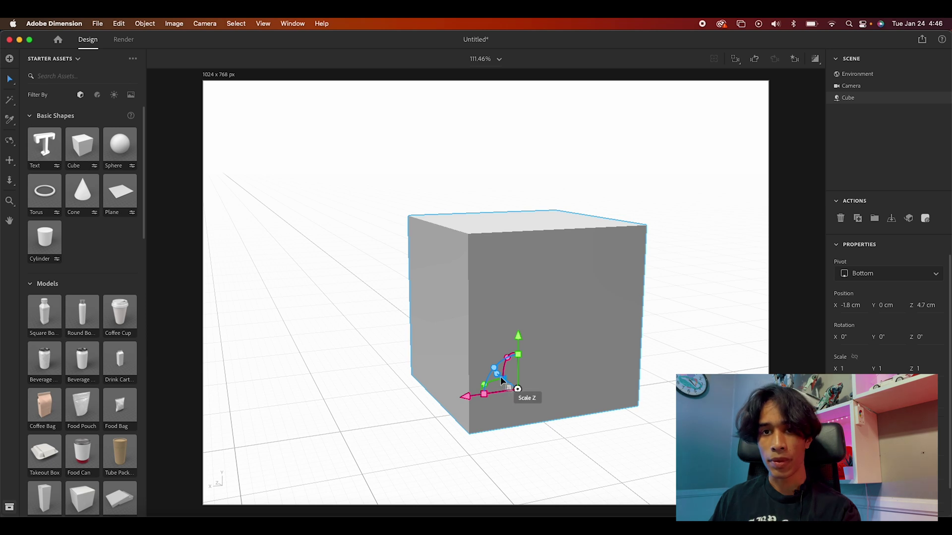
- Rotate the cube to about X 139°, Y 64°, Z -133° and move it to about X -7.2, Y 8, Z 13.2 cm
{"action": "mouse_move", "coordinate": [495, 369]}
{"action": "left_mouse_down"}
{"action": "mouse_move", "coordinate": [530, 352]}
{"action": "mouse_move", "coordinate": [486, 373]}
{"action": "mouse_move", "coordinate": [486, 398]}
{"action": "mouse_move", "coordinate": [510, 360]}
{"action": "mouse_move", "coordinate": [497, 368]}
{"action": "mouse_move", "coordinate": [492, 399]}
{"action": "mouse_move", "coordinate": [481, 386]}
{"action": "mouse_move", "coordinate": [492, 412]}
{"action": "mouse_move", "coordinate": [493, 367]}
{"action": "mouse_move", "coordinate": [522, 361]}
{"action": "mouse_move", "coordinate": [496, 365]}
{"action": "left_mouse_up"}
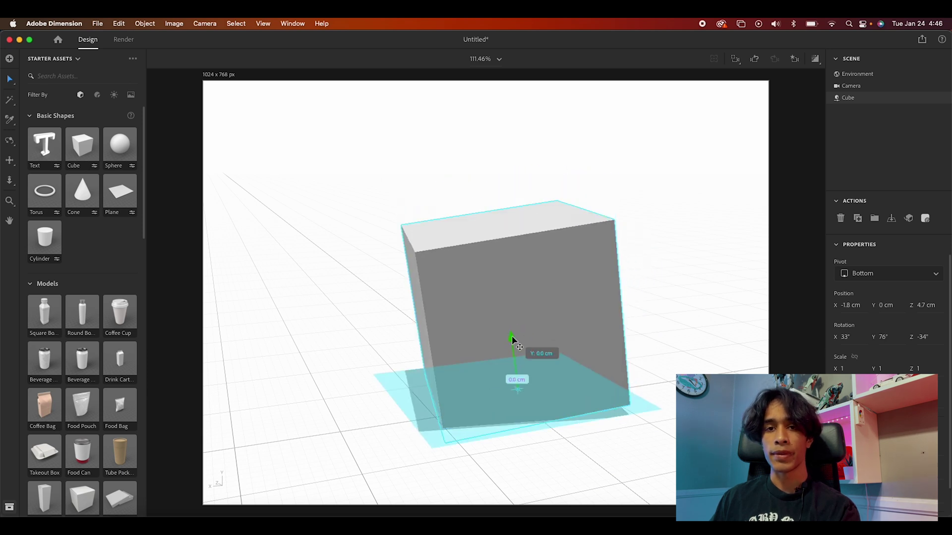
{"action": "left_click_drag", "start_coordinate": [464, 403], "coordinate": [550, 365]}
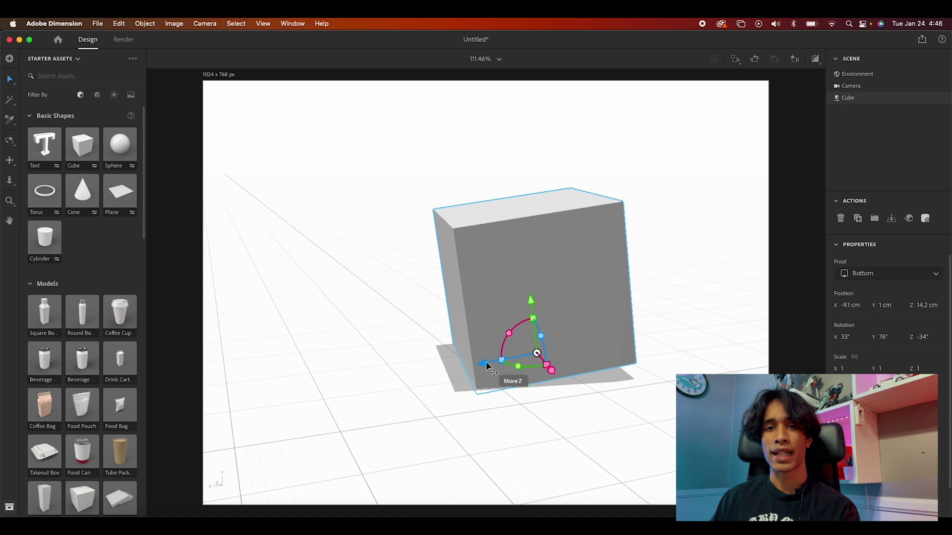
{"action": "left_click_drag", "start_coordinate": [487, 366], "coordinate": [546, 399]}
{"action": "key", "text": "1"}
{"action": "left_click_drag", "start_coordinate": [434, 379], "coordinate": [543, 419]}
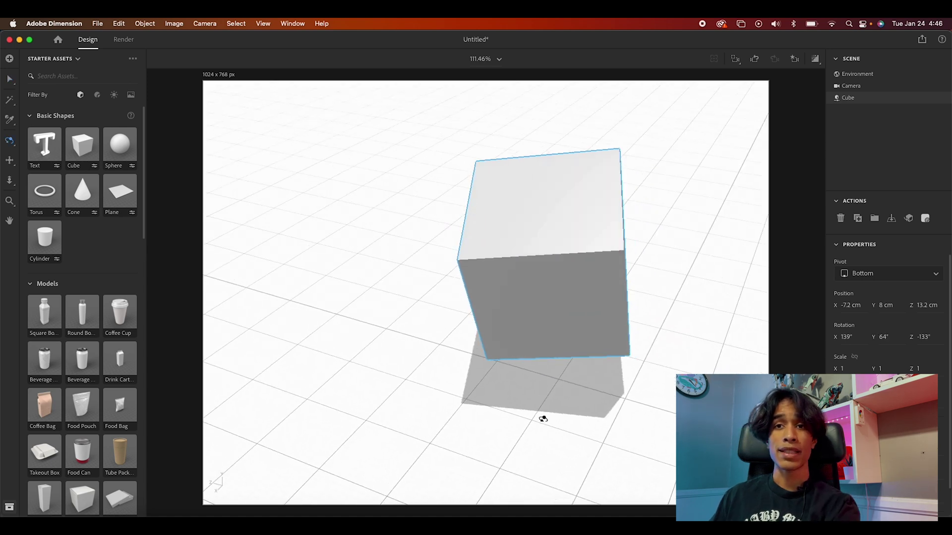
{"action": "left_click_drag", "start_coordinate": [616, 433], "coordinate": [503, 386]}
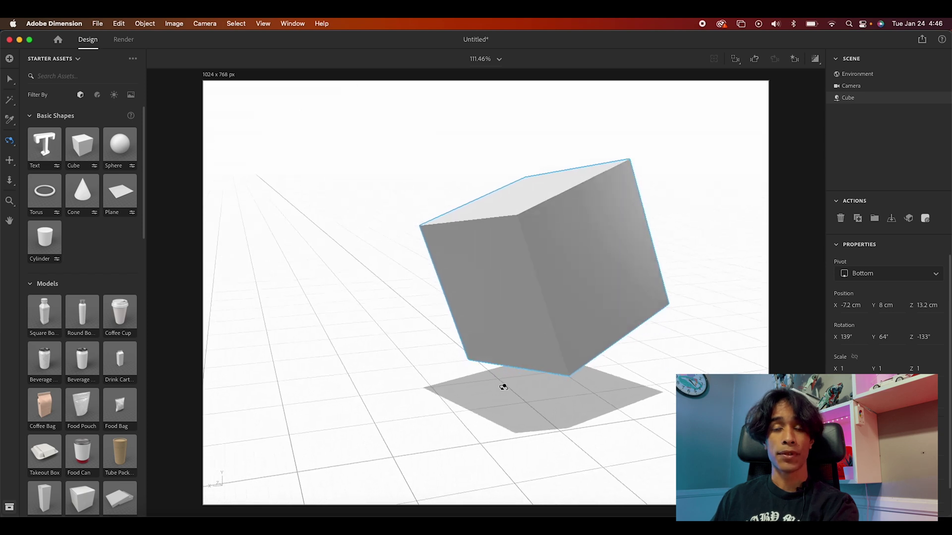
- Reselect the cube, apply the Striped Stone material and replace it with Rainbow Anodized Metal
{"action": "key", "text": "v"}
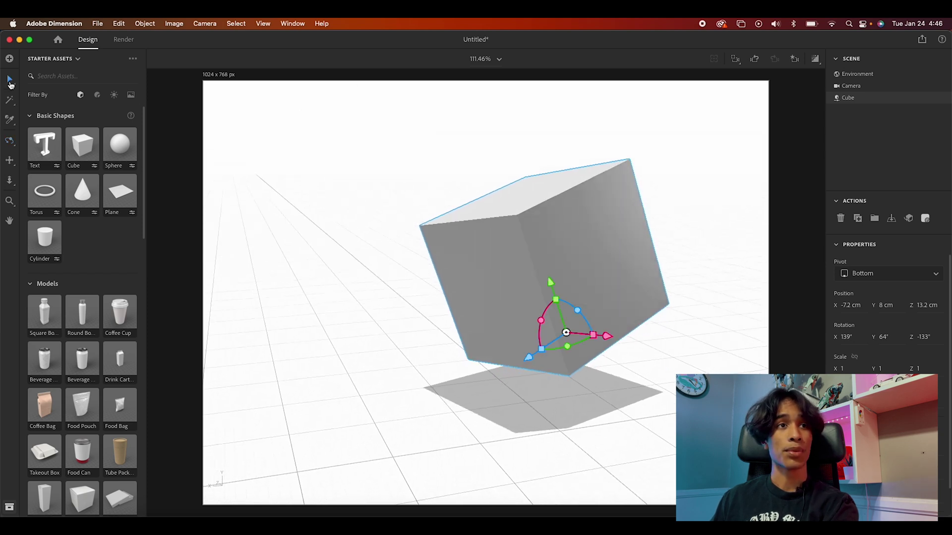
{"action": "left_click", "coordinate": [387, 281]}
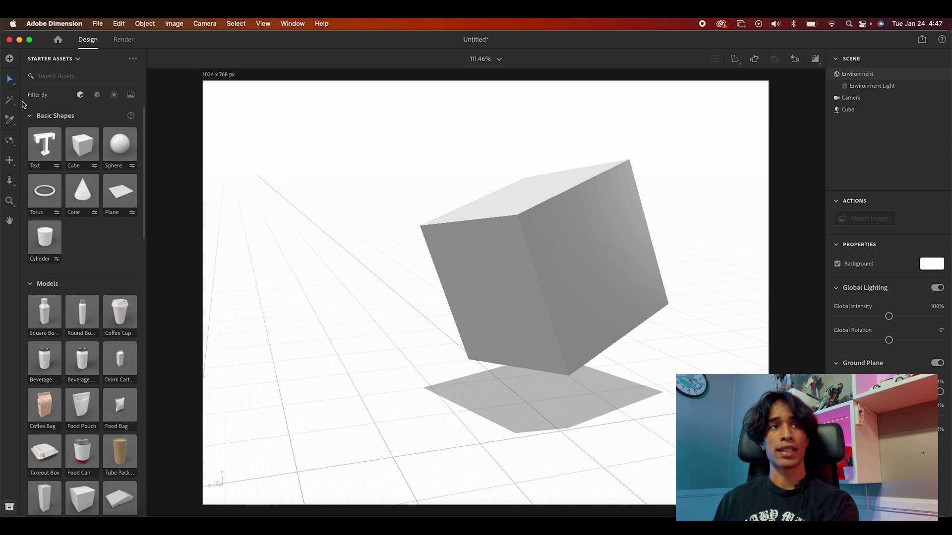
{"action": "left_click", "coordinate": [499, 275]}
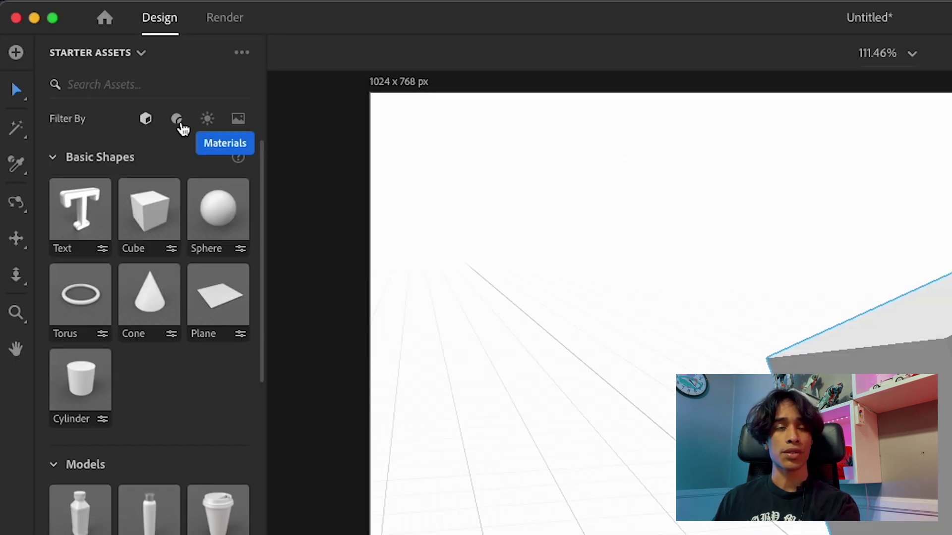
{"action": "left_click", "coordinate": [178, 128]}
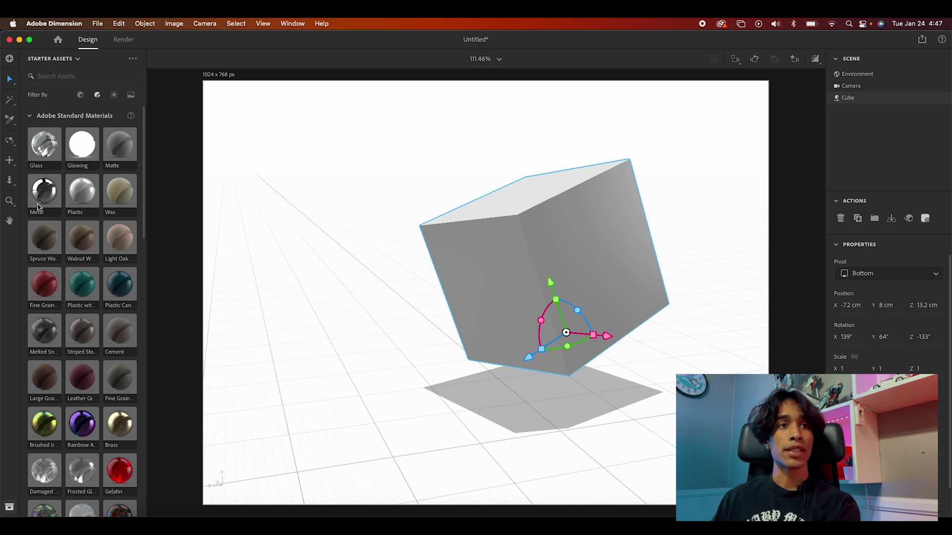
{"action": "left_click_drag", "start_coordinate": [46, 203], "coordinate": [718, 258]}
{"action": "left_click_drag", "start_coordinate": [36, 167], "coordinate": [487, 276]}
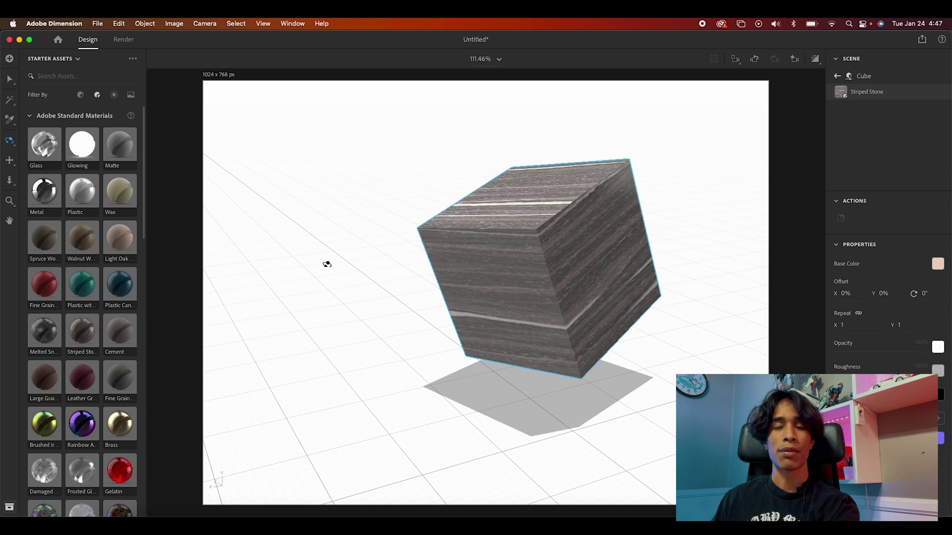
{"action": "left_click_drag", "start_coordinate": [336, 268], "coordinate": [355, 241]}
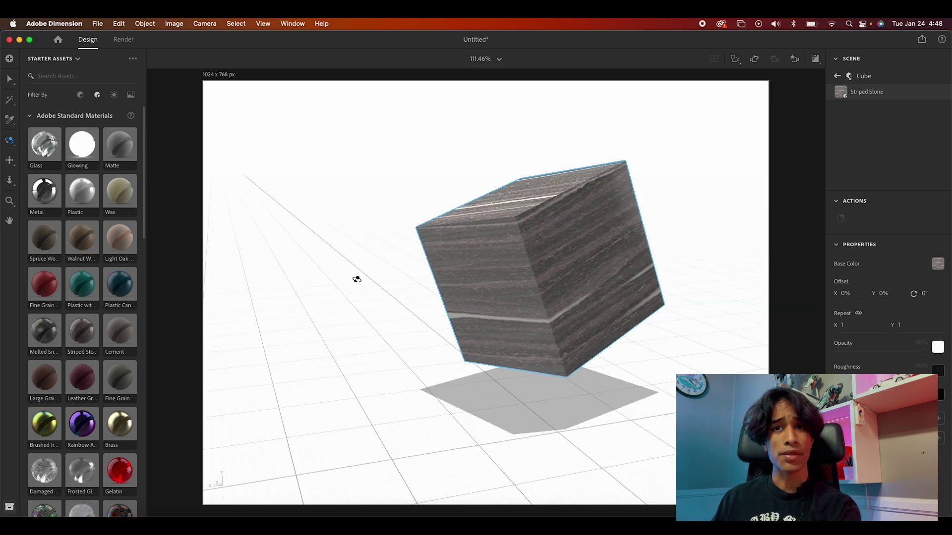
{"action": "left_click_drag", "start_coordinate": [406, 290], "coordinate": [538, 337]}
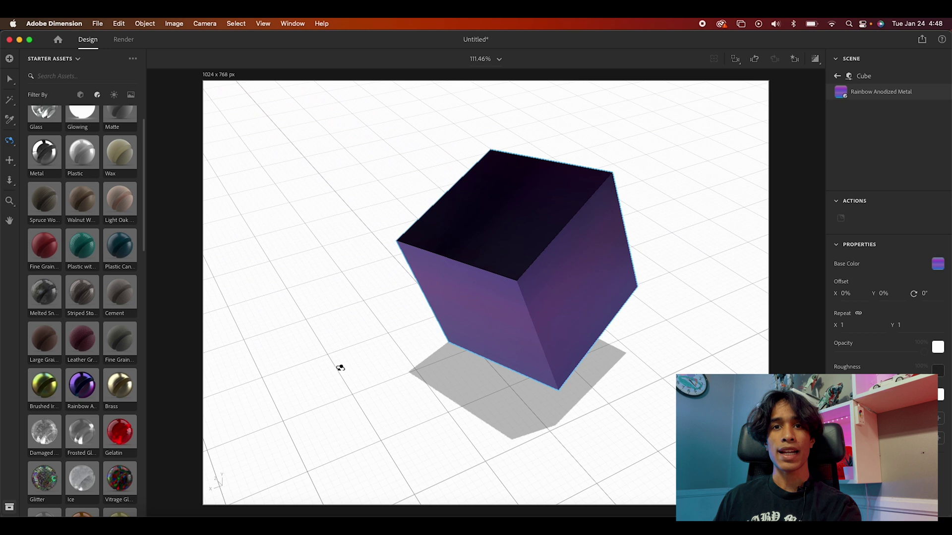
{"action": "left_click_drag", "start_coordinate": [337, 367], "coordinate": [453, 261]}
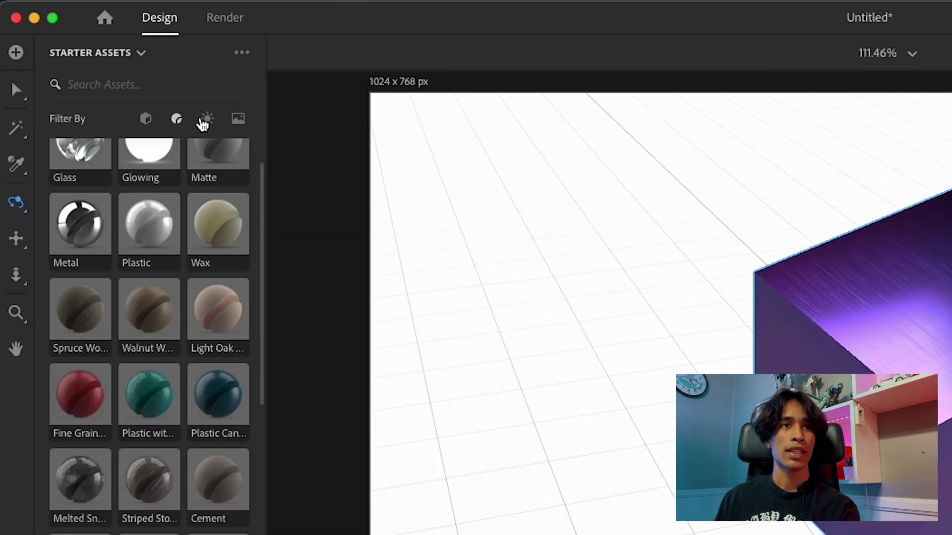
- Browse the directional and environment lights and apply an environment light preset to the scene
{"action": "left_click", "coordinate": [207, 119]}
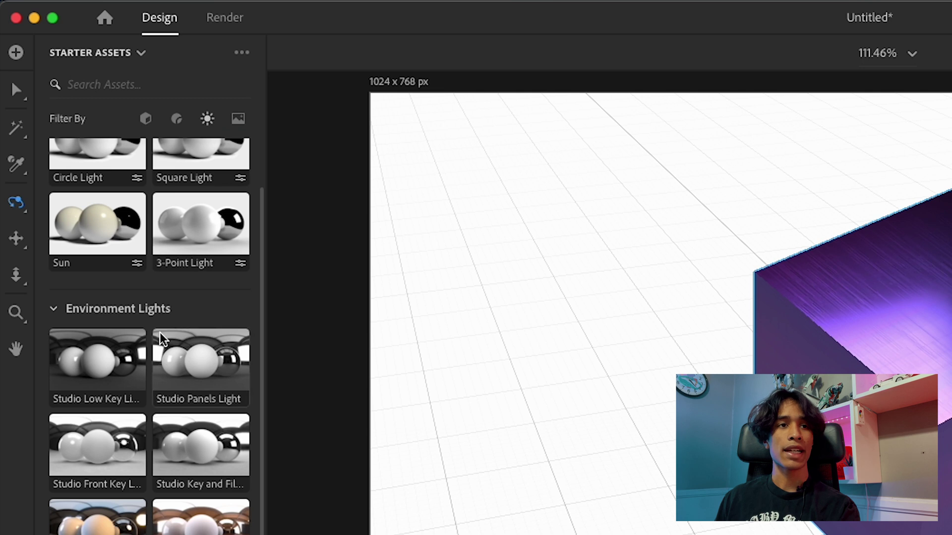
{"action": "scroll", "coordinate": [161, 340], "scroll_direction": "up", "scroll_amount": 2}
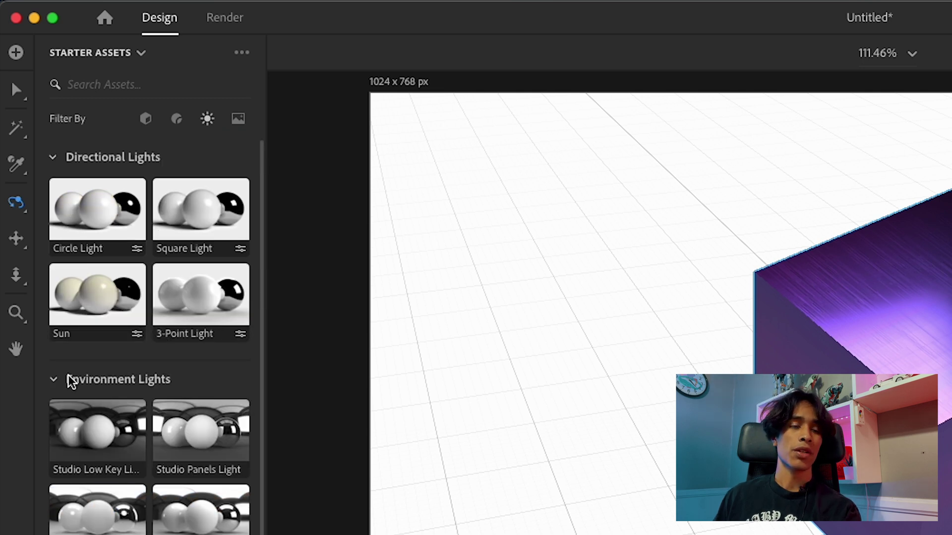
{"action": "scroll", "coordinate": [69, 381], "scroll_direction": "down", "scroll_amount": 5}
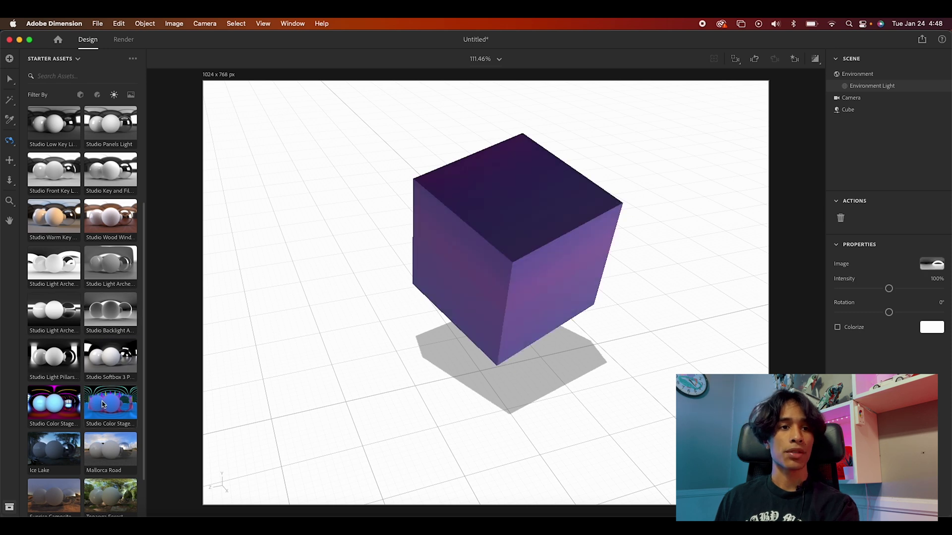
{"action": "left_click_drag", "start_coordinate": [415, 335], "coordinate": [270, 355]}
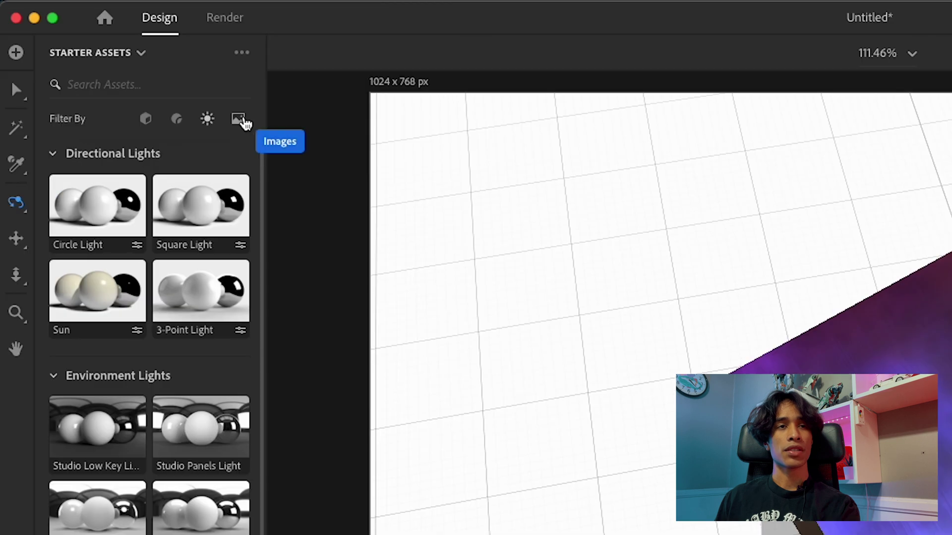
- Set the City Backdrop starter image as the scene's background
{"action": "left_click", "coordinate": [131, 95]}
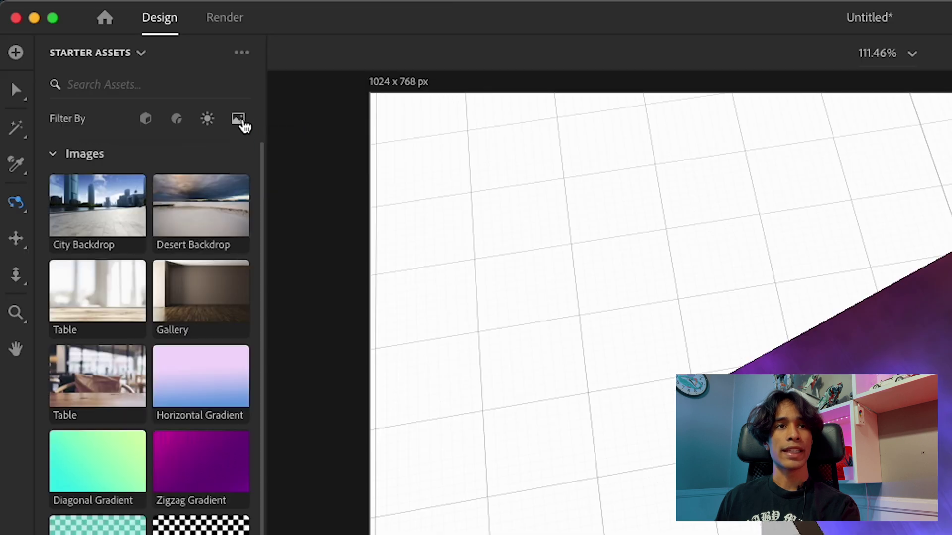
{"action": "left_click_drag", "start_coordinate": [111, 226], "coordinate": [500, 371]}
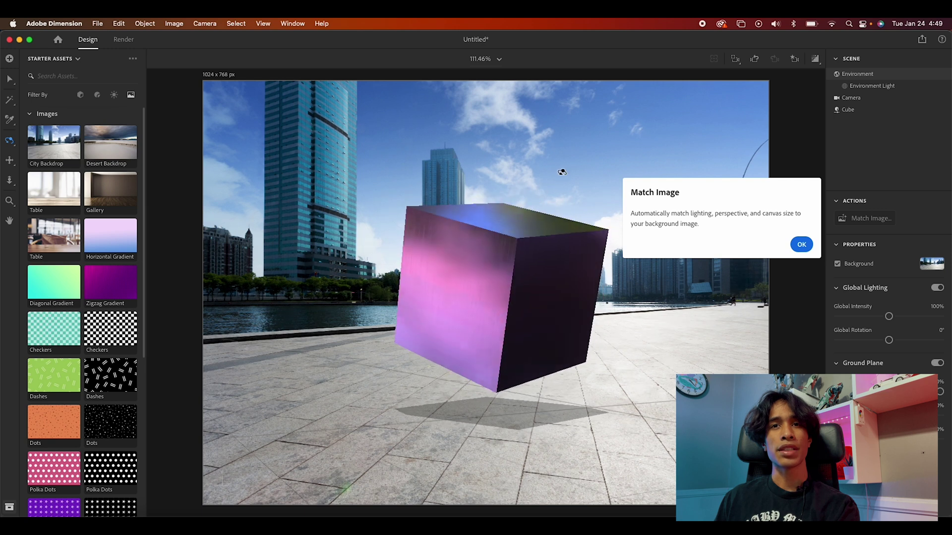
- Replace the background image with the Gallery starter image and finally with the Table image showing a wooden tabletop and bright curtains
{"action": "left_click_drag", "start_coordinate": [562, 172], "coordinate": [593, 197]}
{"action": "scroll", "coordinate": [99, 179], "scroll_direction": "up", "scroll_amount": 1}
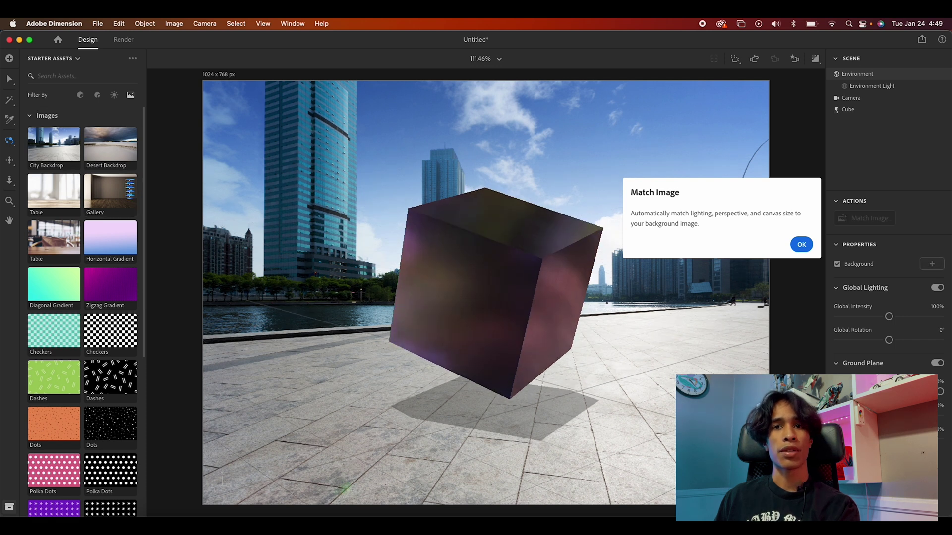
{"action": "left_click", "coordinate": [126, 185]}
{"action": "left_click_drag", "start_coordinate": [454, 369], "coordinate": [278, 278]}
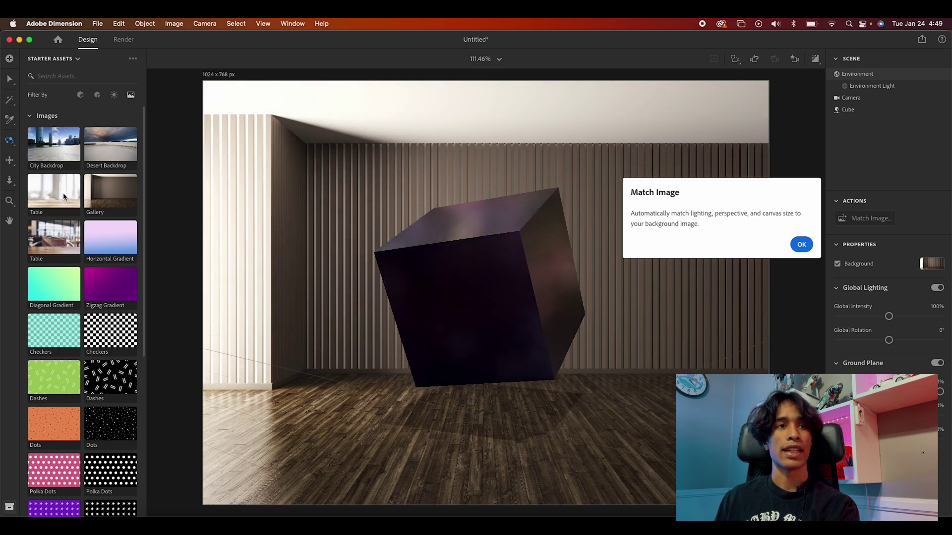
{"action": "left_click", "coordinate": [65, 199]}
{"action": "left_click_drag", "start_coordinate": [520, 338], "coordinate": [629, 310]}
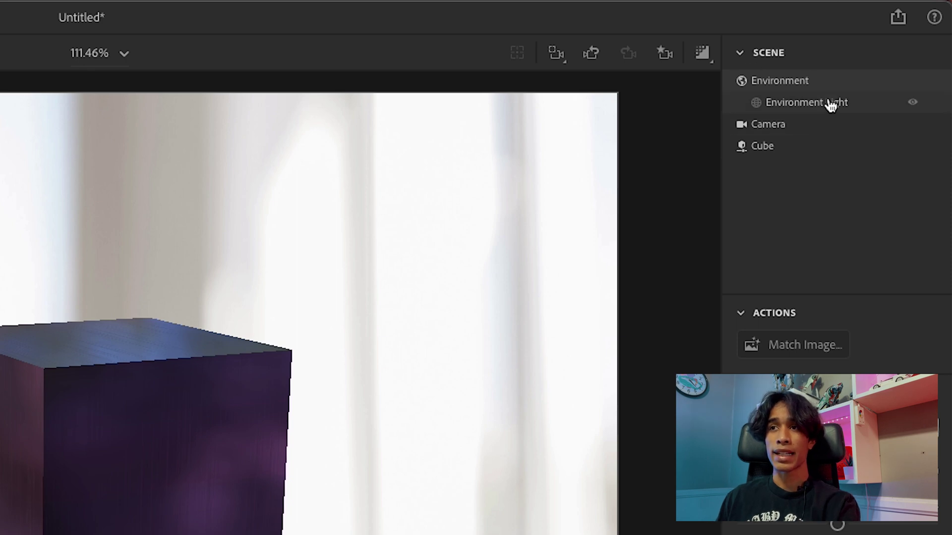
- Inspect the camera's properties, hide the cube and show it again
{"action": "left_click", "coordinate": [791, 128]}
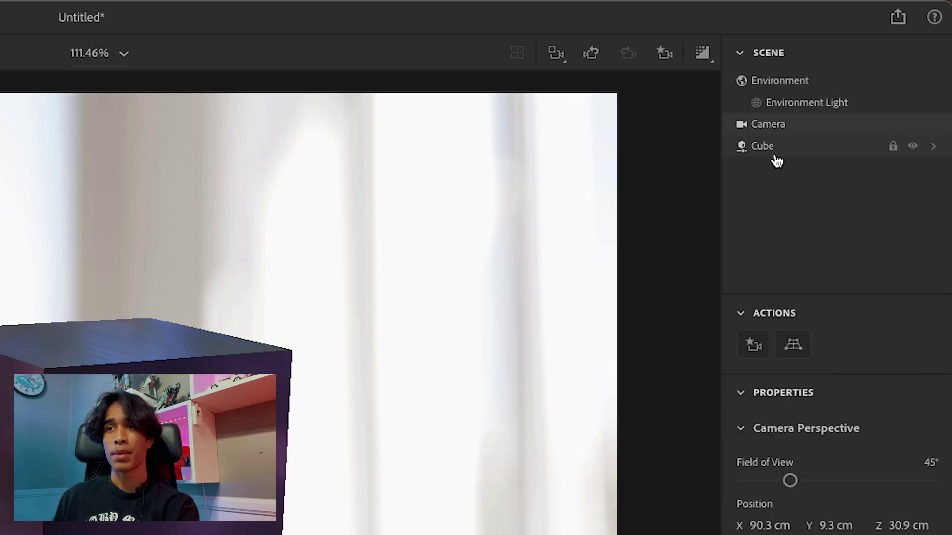
{"action": "left_click", "coordinate": [775, 154]}
{"action": "left_click", "coordinate": [913, 147]}
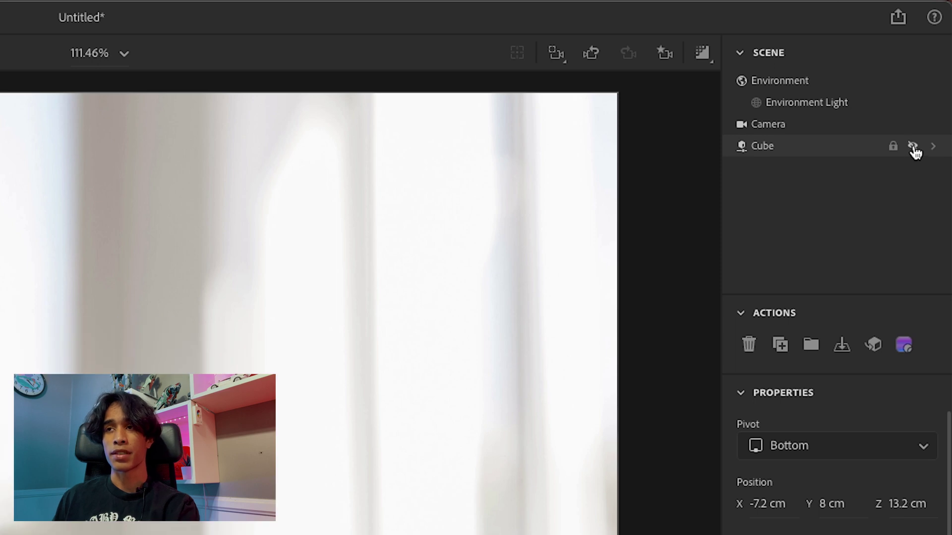
{"action": "left_click", "coordinate": [913, 147]}
- Set the environment light's intensity to about 108% and its rotation to about 7°
{"action": "left_click", "coordinate": [807, 102]}
{"action": "mouse_move", "coordinate": [838, 475]}
{"action": "left_mouse_down"}
{"action": "mouse_move", "coordinate": [857, 476]}
{"action": "mouse_move", "coordinate": [837, 476]}
{"action": "left_mouse_up"}
{"action": "mouse_move", "coordinate": [841, 304]}
{"action": "left_mouse_down"}
{"action": "mouse_move", "coordinate": [869, 303]}
{"action": "mouse_move", "coordinate": [846, 307]}
{"action": "left_mouse_up"}
{"action": "mouse_move", "coordinate": [836, 343]}
{"action": "left_mouse_down"}
{"action": "mouse_move", "coordinate": [862, 344]}
{"action": "mouse_move", "coordinate": [841, 344]}
{"action": "left_mouse_up"}
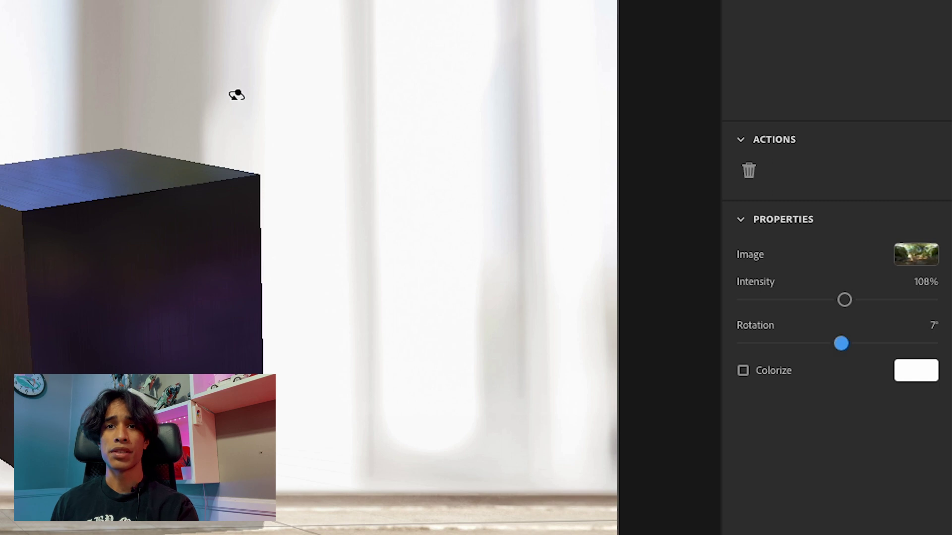
- Delete the cube from the scene
{"action": "left_click", "coordinate": [122, 312]}
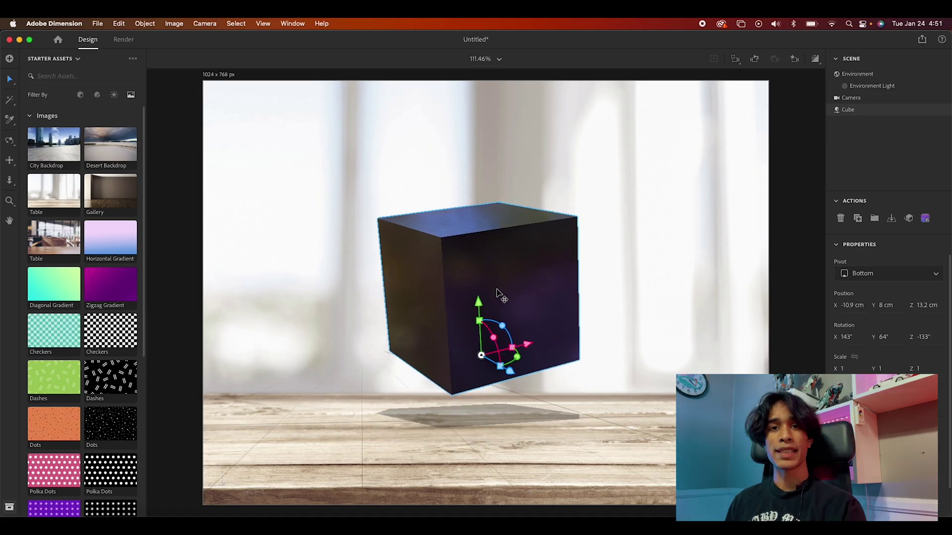
{"action": "scroll", "coordinate": [497, 293], "scroll_direction": "up", "scroll_amount": 3}
{"action": "scroll", "coordinate": [497, 292], "scroll_direction": "down", "scroll_amount": 3}
{"action": "scroll", "coordinate": [497, 292], "scroll_direction": "up", "scroll_amount": 3}
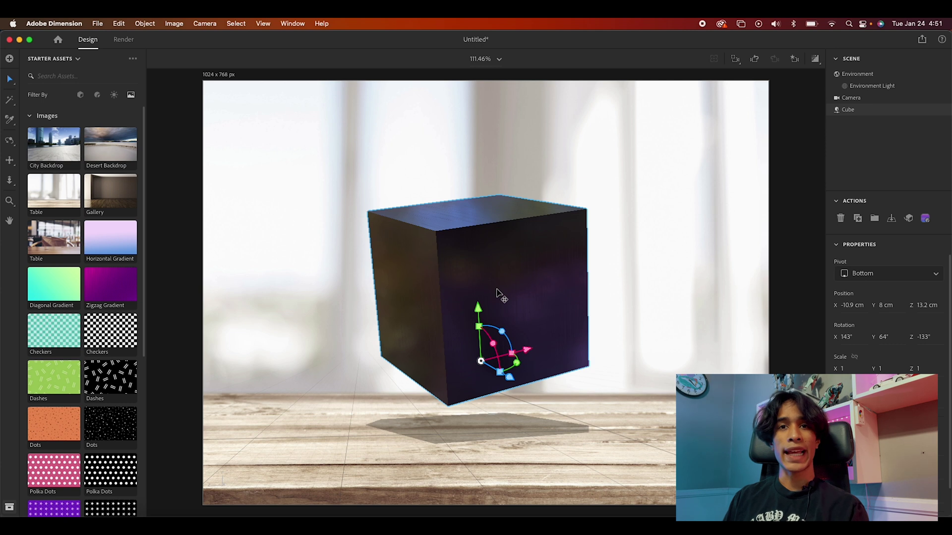
{"action": "key", "text": "Delete"}
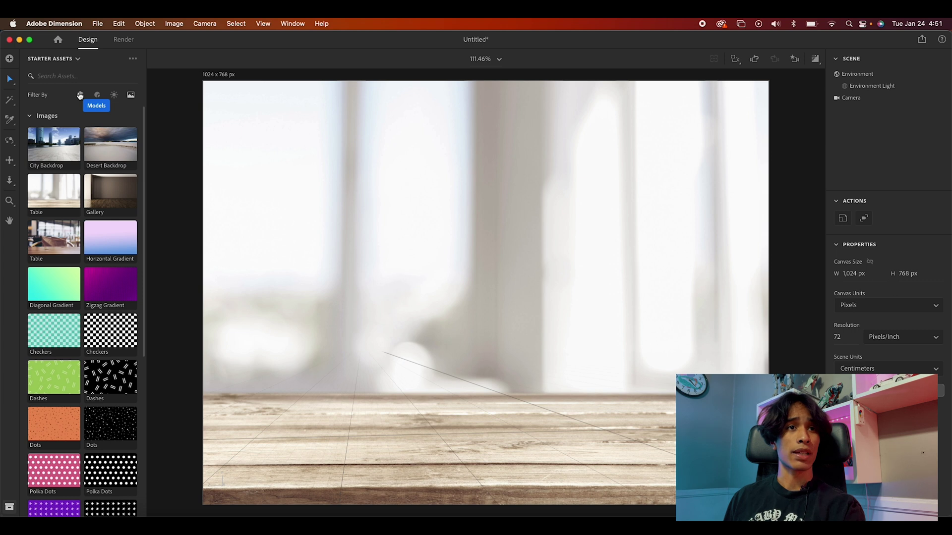
- Place the starter model Beverage Can with Condensation on the wooden tabletop at about X 5.4, Z 14.3 cm
{"action": "left_click", "coordinate": [80, 95]}
{"action": "scroll", "coordinate": [87, 220], "scroll_direction": "down", "scroll_amount": 4}
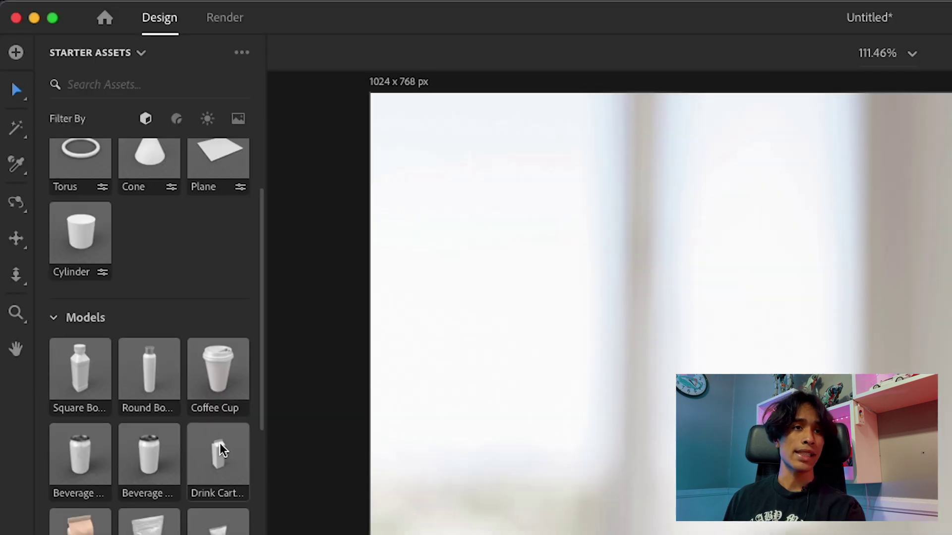
{"action": "scroll", "coordinate": [121, 274], "scroll_direction": "down", "scroll_amount": 2}
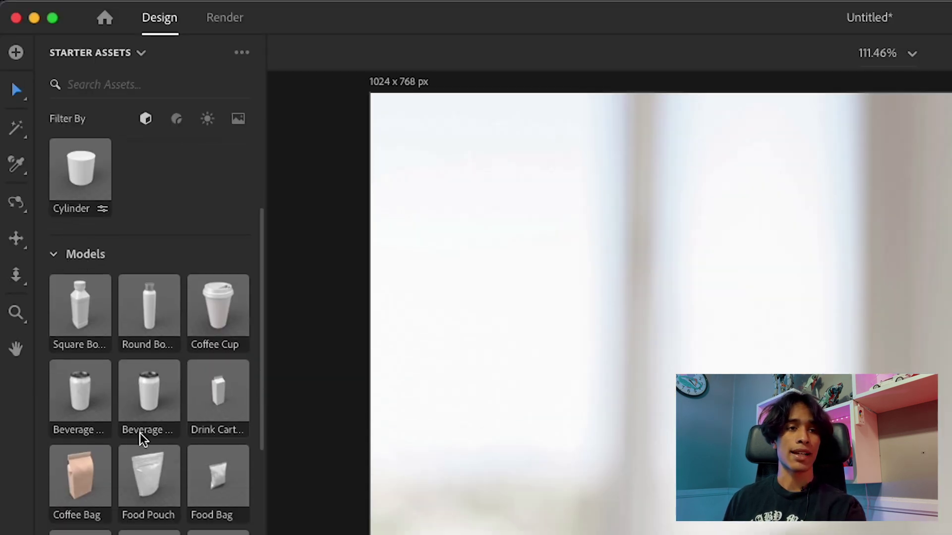
{"action": "scroll", "coordinate": [206, 440], "scroll_direction": "down", "scroll_amount": 1}
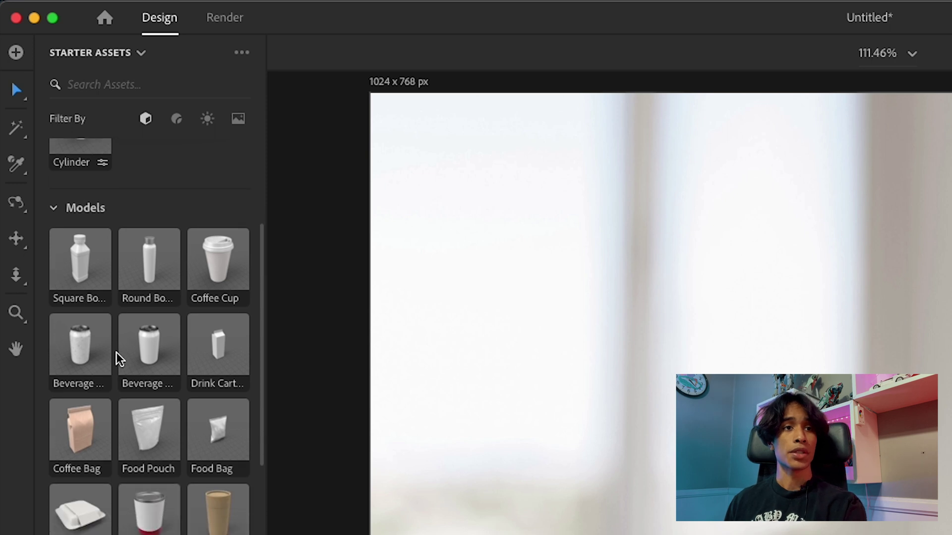
{"action": "left_click_drag", "start_coordinate": [84, 362], "coordinate": [915, 534]}
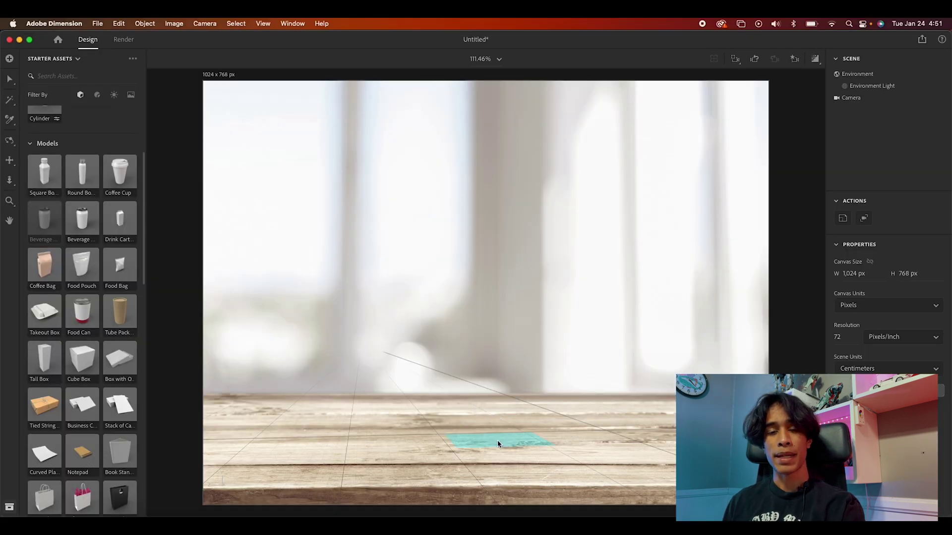
{"action": "left_click_drag", "start_coordinate": [498, 443], "coordinate": [499, 445]}
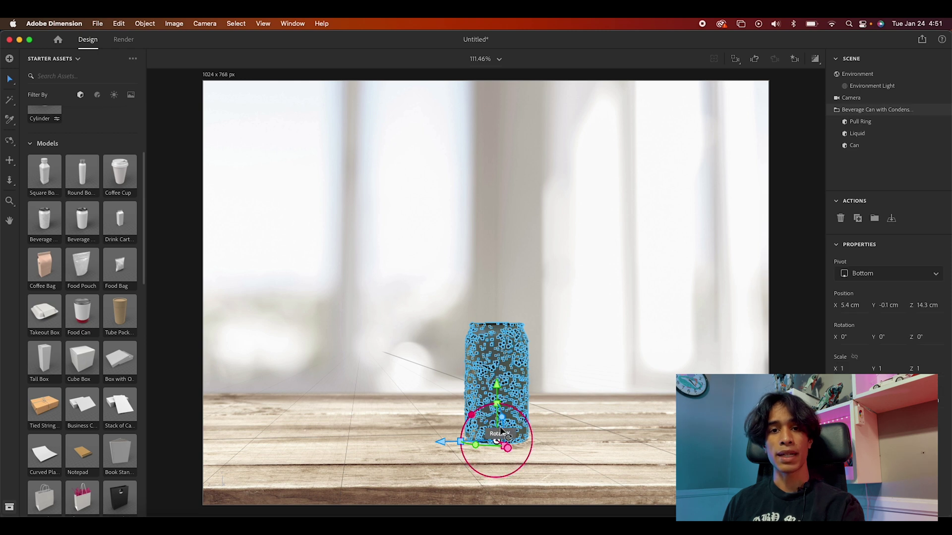
- Scale the beverage can uniformly to about 2.6 and move it along the tabletop to about Z 4.5 cm
{"action": "left_click_drag", "start_coordinate": [497, 403], "coordinate": [500, 278]}
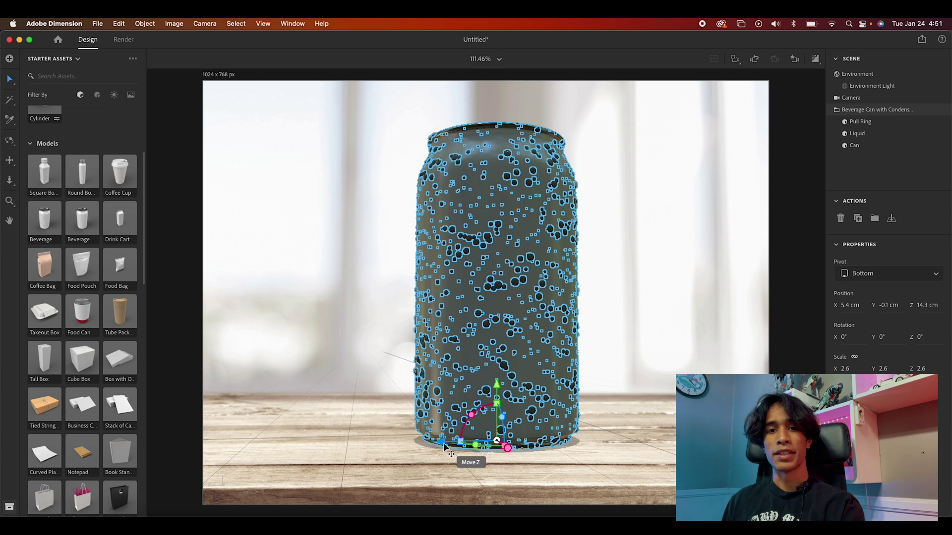
{"action": "left_click_drag", "start_coordinate": [500, 437], "coordinate": [587, 420]}
{"action": "left_click", "coordinate": [668, 280]}
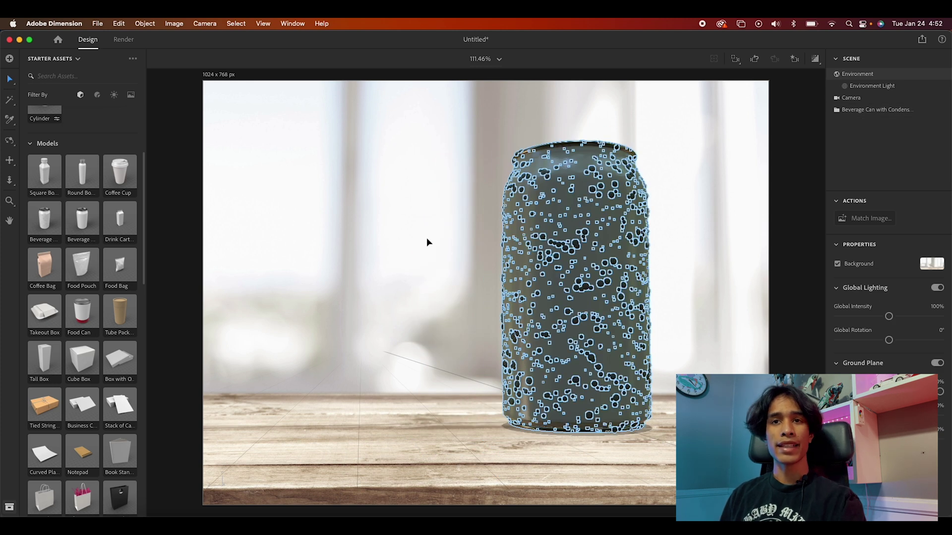
{"action": "mouse_move", "coordinate": [425, 319]}
{"action": "left_mouse_down"}
{"action": "mouse_move", "coordinate": [419, 268]}
{"action": "mouse_move", "coordinate": [416, 331]}
{"action": "mouse_move", "coordinate": [430, 332]}
{"action": "left_mouse_up"}
{"action": "key", "text": "v"}
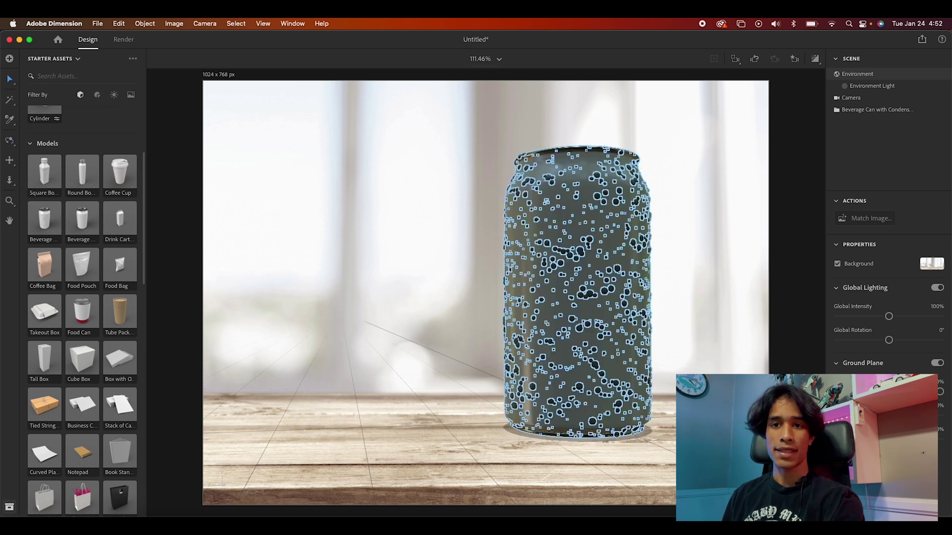
- Hide the beverage can's Liquid part and set the Can Material's base color to light blue, about RGB 156, 237, 255
{"action": "left_click", "coordinate": [603, 183]}
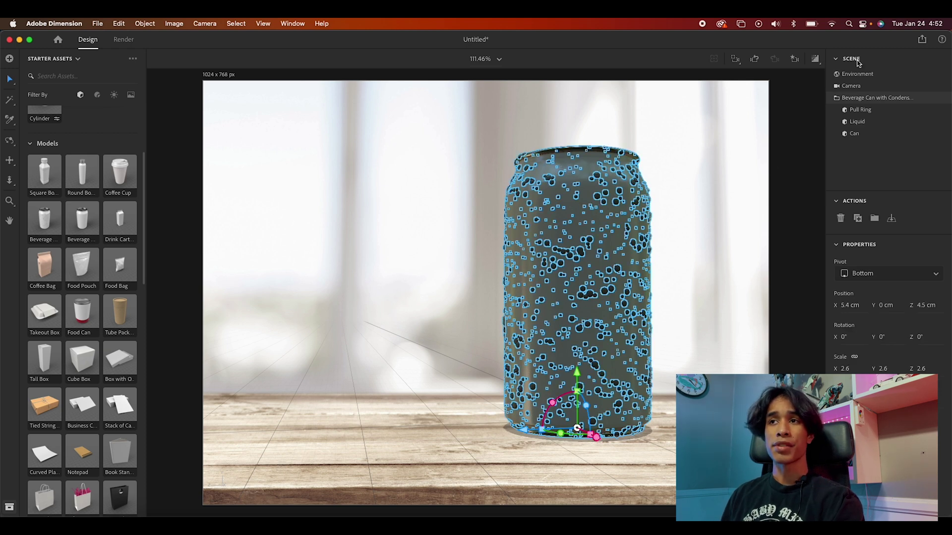
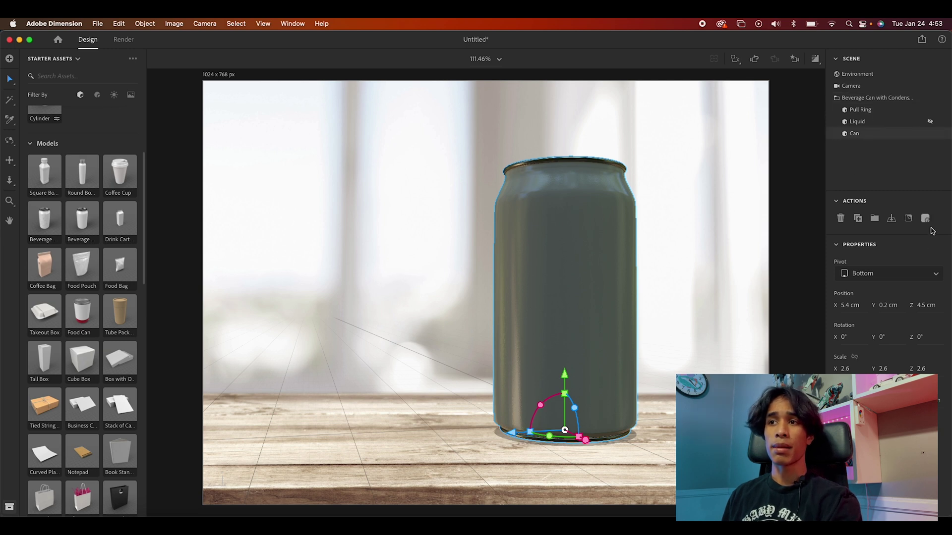
{"action": "left_click", "coordinate": [925, 219]}
{"action": "left_click", "coordinate": [837, 76]}
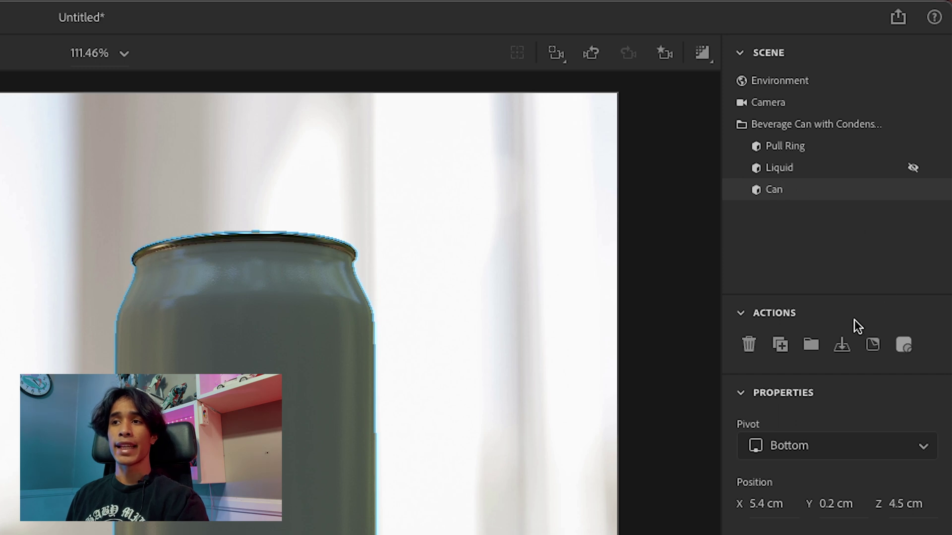
{"action": "left_click", "coordinate": [904, 347]}
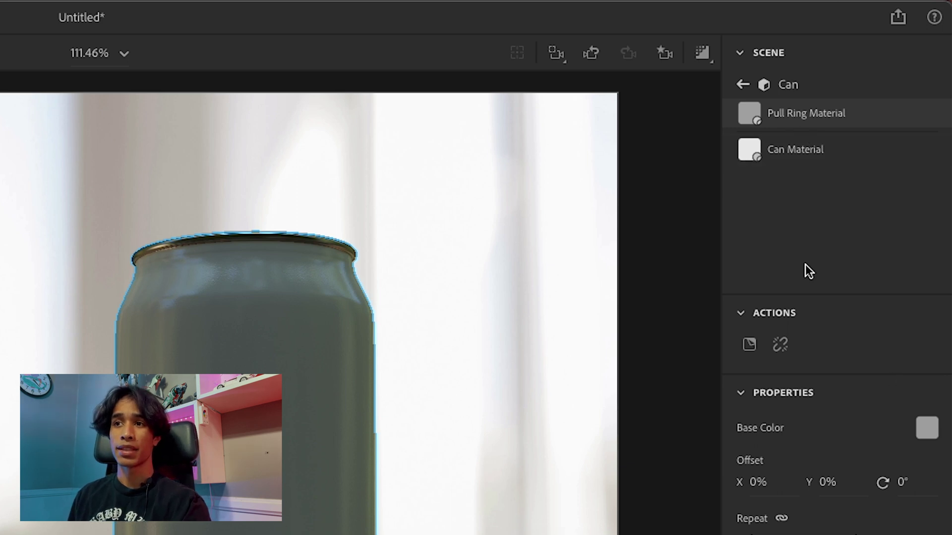
{"action": "left_click", "coordinate": [807, 158]}
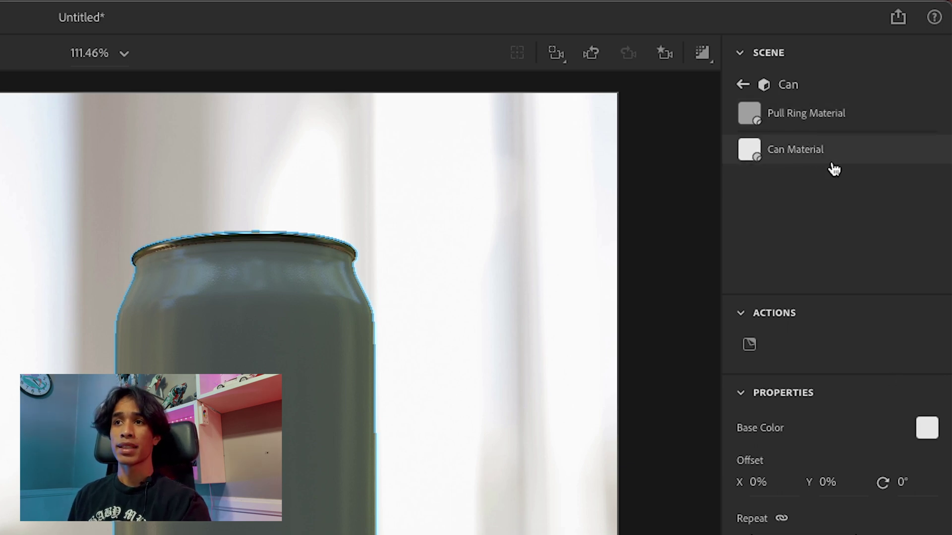
{"action": "left_click", "coordinate": [929, 428]}
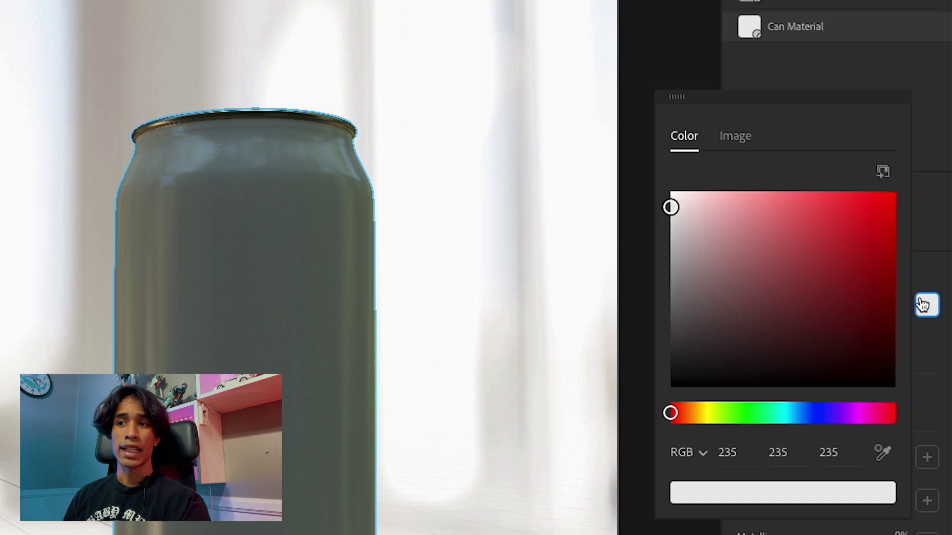
{"action": "left_click_drag", "start_coordinate": [782, 416], "coordinate": [791, 400]}
{"action": "left_click_drag", "start_coordinate": [776, 200], "coordinate": [759, 159]}
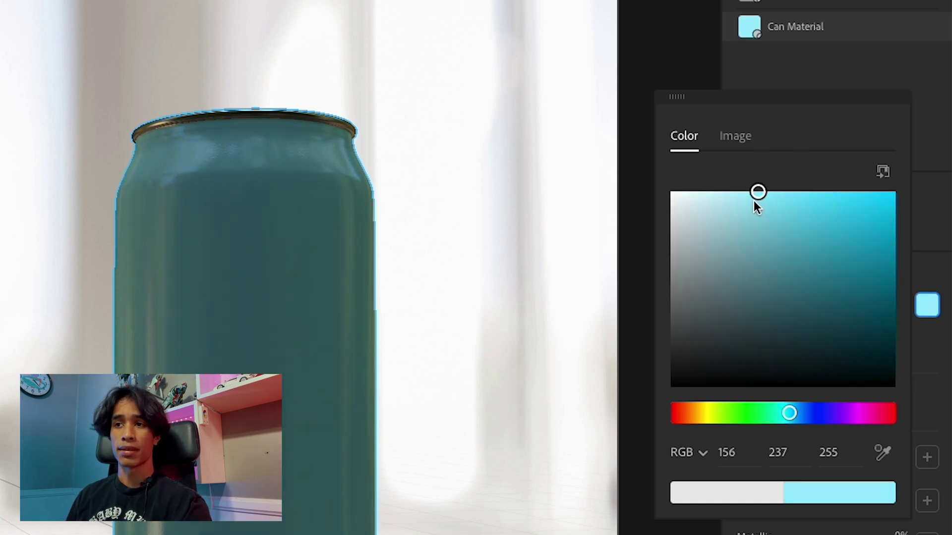
{"action": "left_click", "coordinate": [425, 534]}
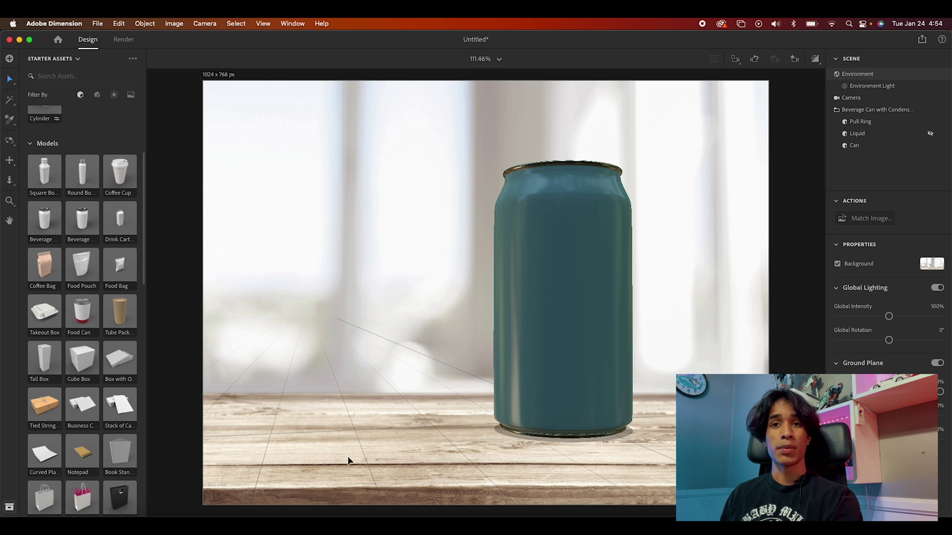
- Switch to Finder, preview Lyrical lemonade can print.png and place it on the can as a decal graphic
{"action": "left_click", "coordinate": [112, 518]}
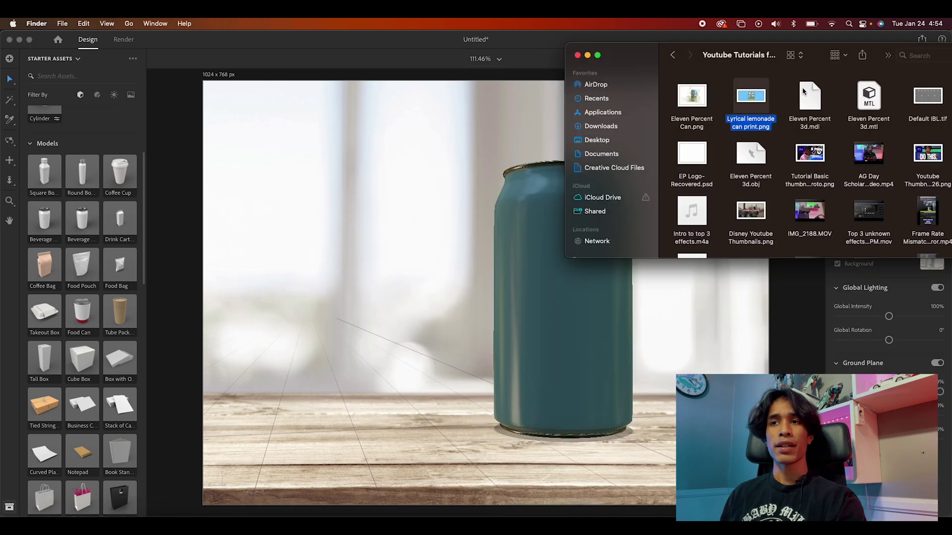
{"action": "key", "text": "space"}
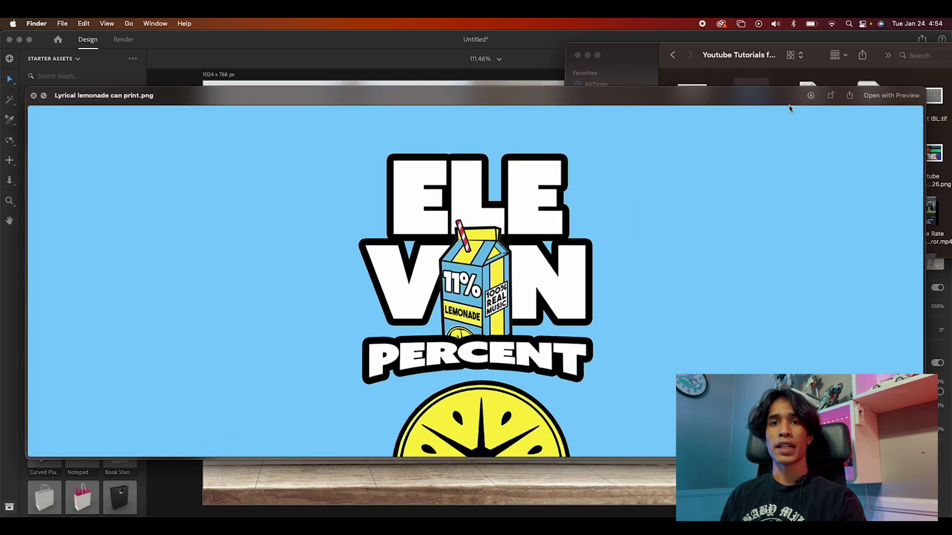
{"action": "key", "text": "space"}
{"action": "left_click_drag", "start_coordinate": [746, 104], "coordinate": [558, 301]}
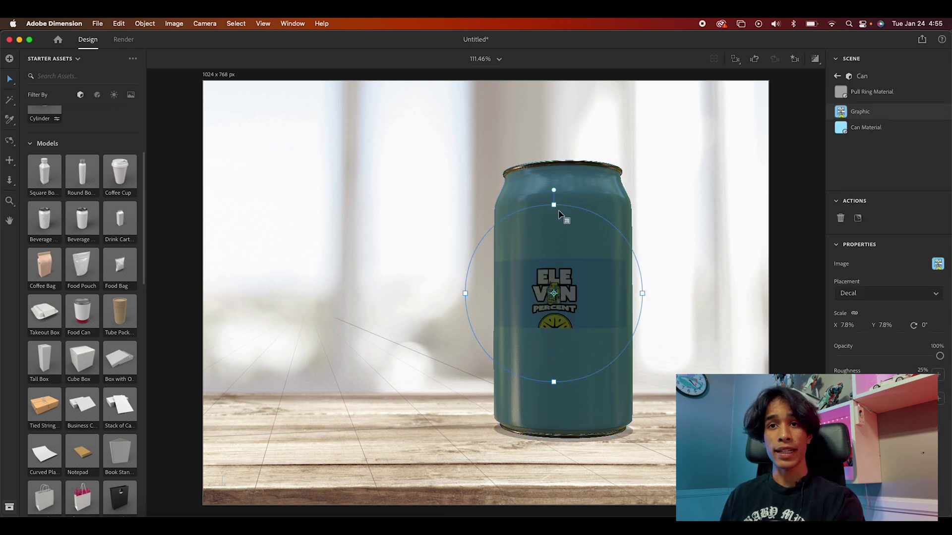
- Scale the decal proportionally to about 28.2% and position it so the artwork fills the front of the can
{"action": "left_click_drag", "start_coordinate": [589, 317], "coordinate": [590, 338]}
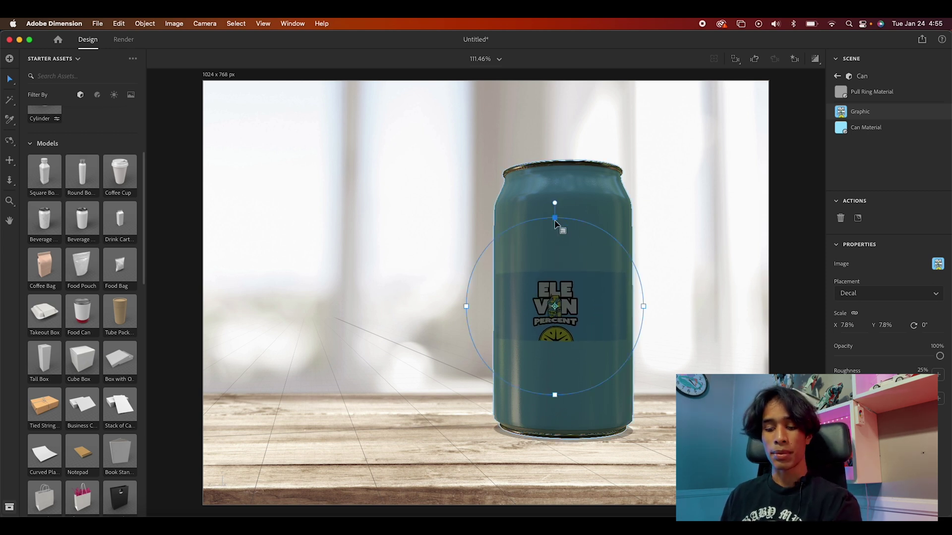
{"action": "left_click_drag", "start_coordinate": [555, 219], "coordinate": [569, 20]}
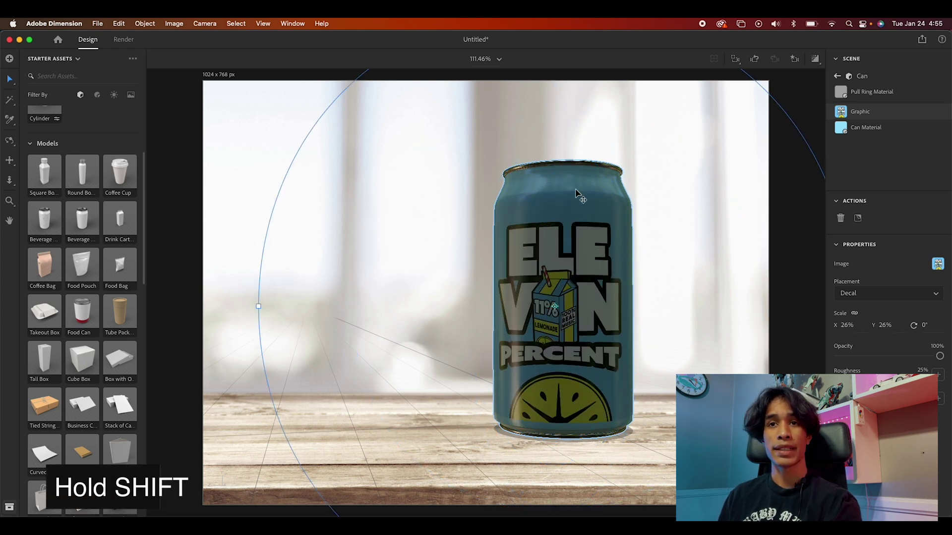
{"action": "left_click_drag", "start_coordinate": [257, 306], "coordinate": [247, 309], "text": "shift"}
{"action": "left_click_drag", "start_coordinate": [552, 306], "coordinate": [588, 378]}
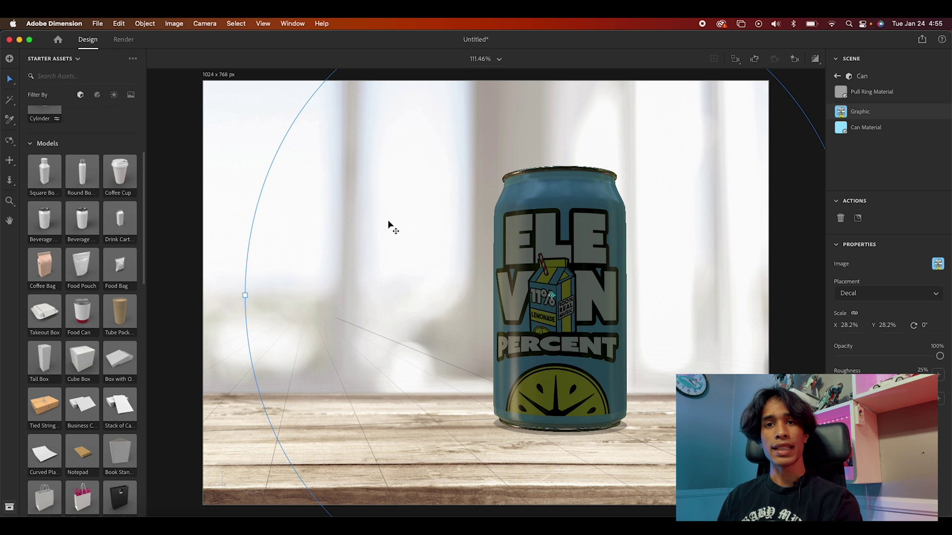
{"action": "left_click", "coordinate": [233, 144]}
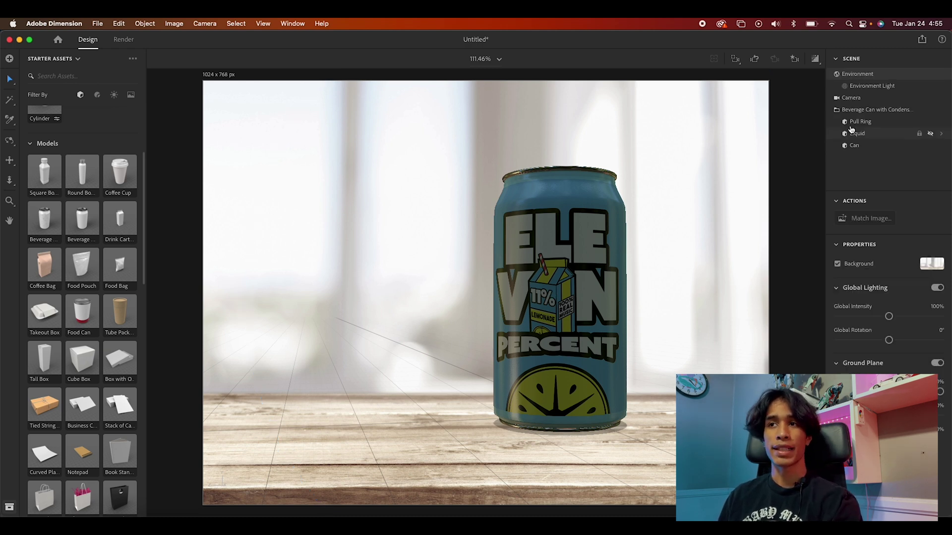
- Show the can's Liquid part again and browse the starter materials
{"action": "left_click", "coordinate": [930, 135]}
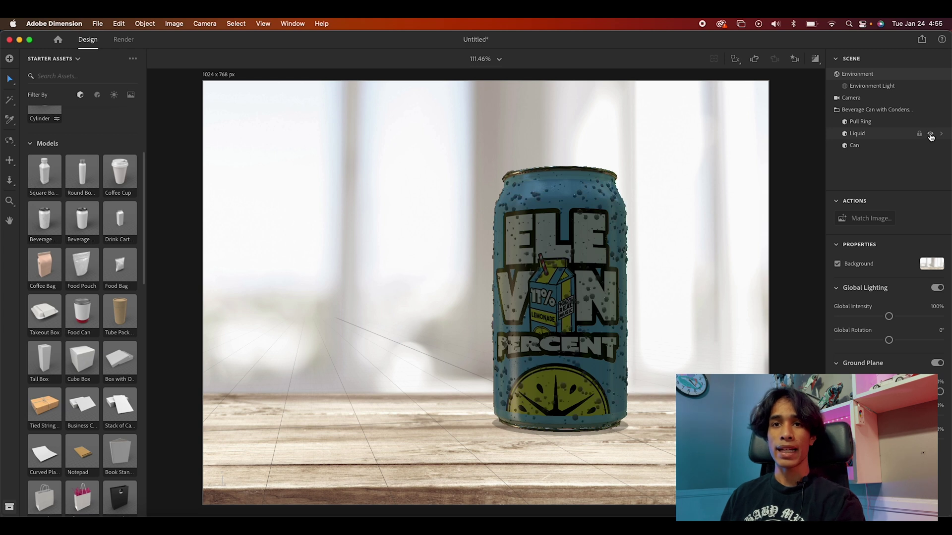
{"action": "left_click", "coordinate": [876, 136]}
{"action": "left_click", "coordinate": [488, 355]}
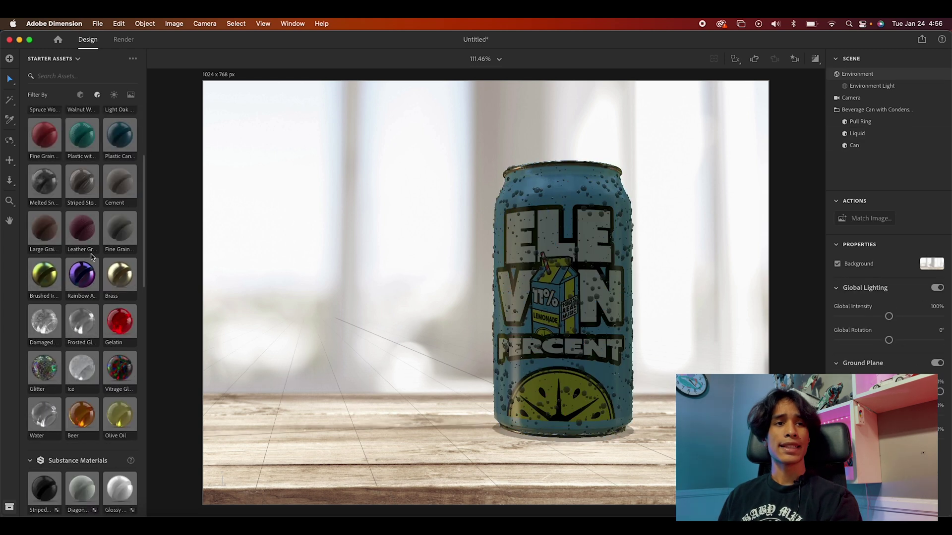
{"action": "scroll", "coordinate": [91, 257], "scroll_direction": "down", "scroll_amount": 5}
{"action": "scroll", "coordinate": [91, 257], "scroll_direction": "up", "scroll_amount": 8}
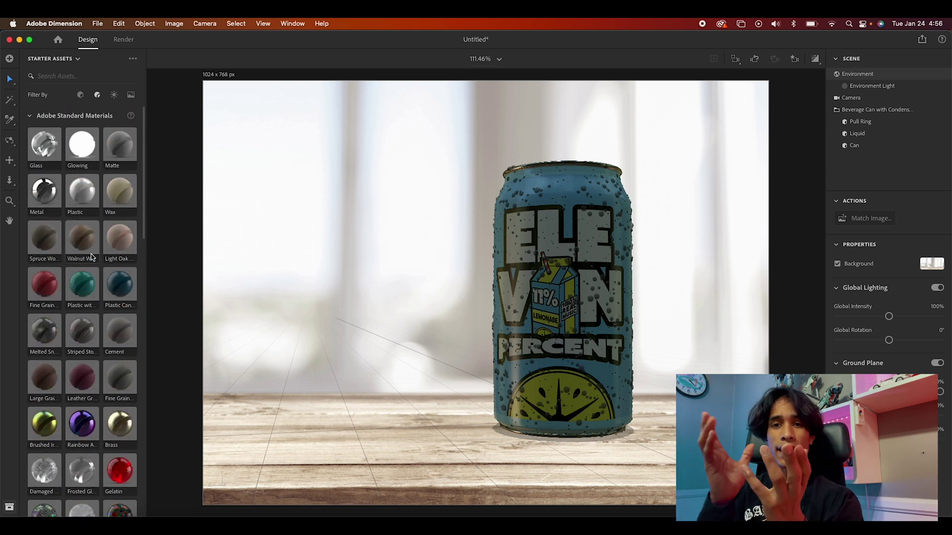
{"action": "scroll", "coordinate": [91, 255], "scroll_direction": "down", "scroll_amount": 1}
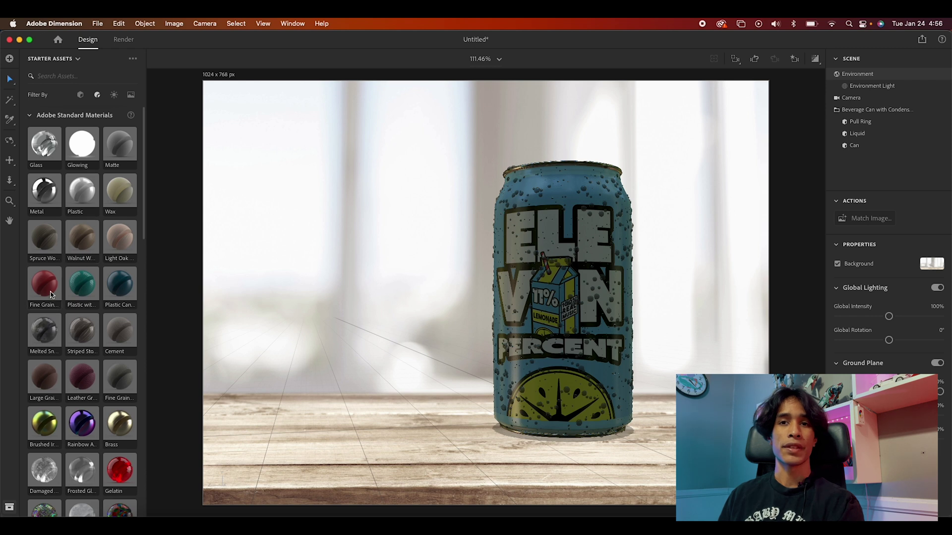
{"action": "scroll", "coordinate": [51, 295], "scroll_direction": "down", "scroll_amount": 10}
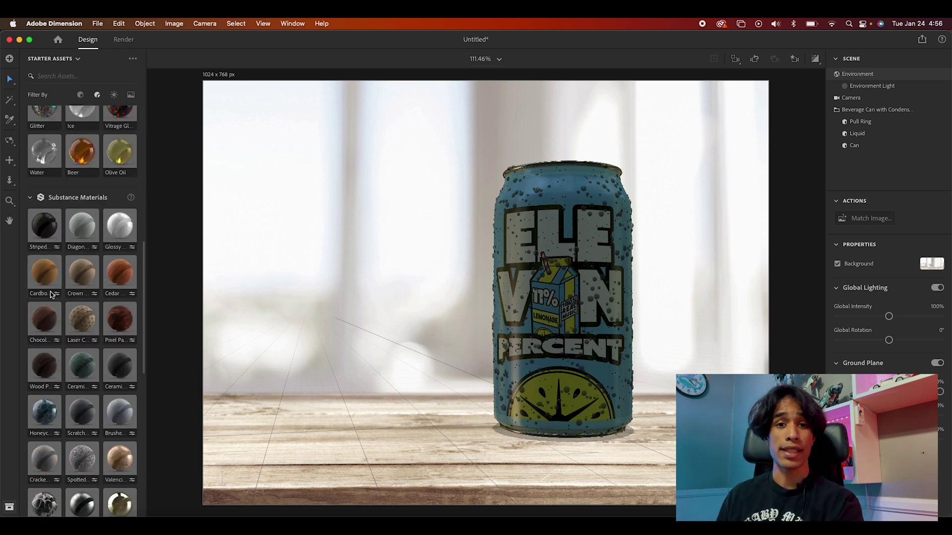
{"action": "scroll", "coordinate": [68, 290], "scroll_direction": "down", "scroll_amount": 10}
{"action": "scroll", "coordinate": [69, 289], "scroll_direction": "up", "scroll_amount": 10}
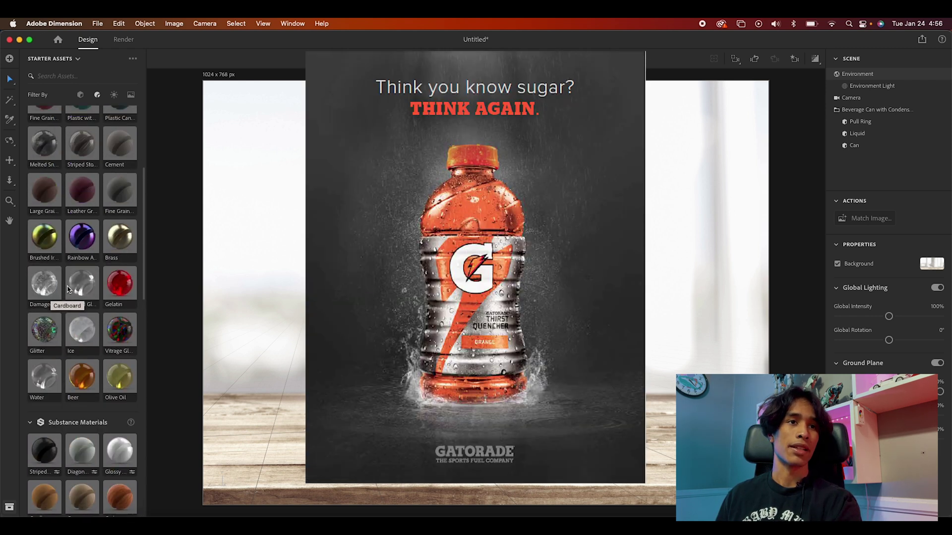
{"action": "scroll", "coordinate": [95, 107], "scroll_direction": "up", "scroll_amount": 2}
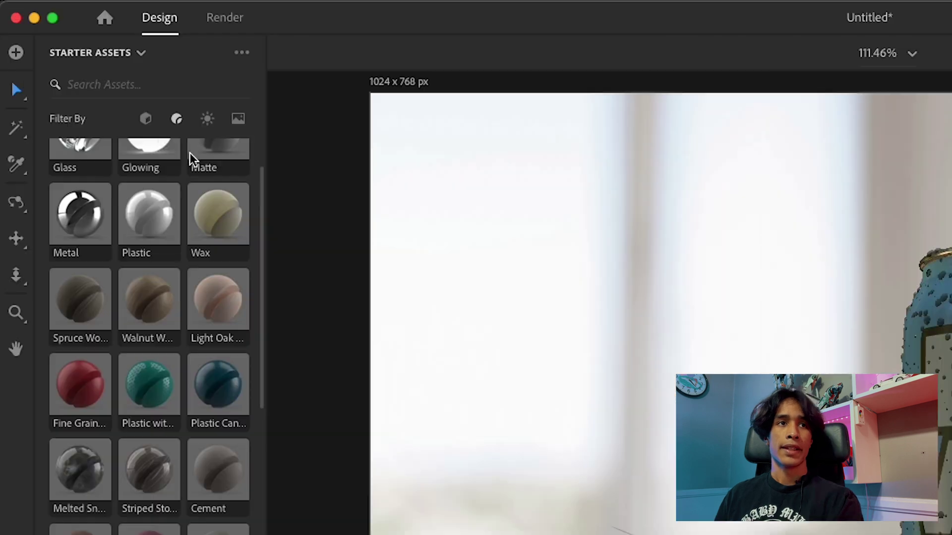
- Find the Splash C model among the starter models and add it to the scene
{"action": "left_click", "coordinate": [144, 119]}
{"action": "scroll", "coordinate": [171, 379], "scroll_direction": "down", "scroll_amount": 15}
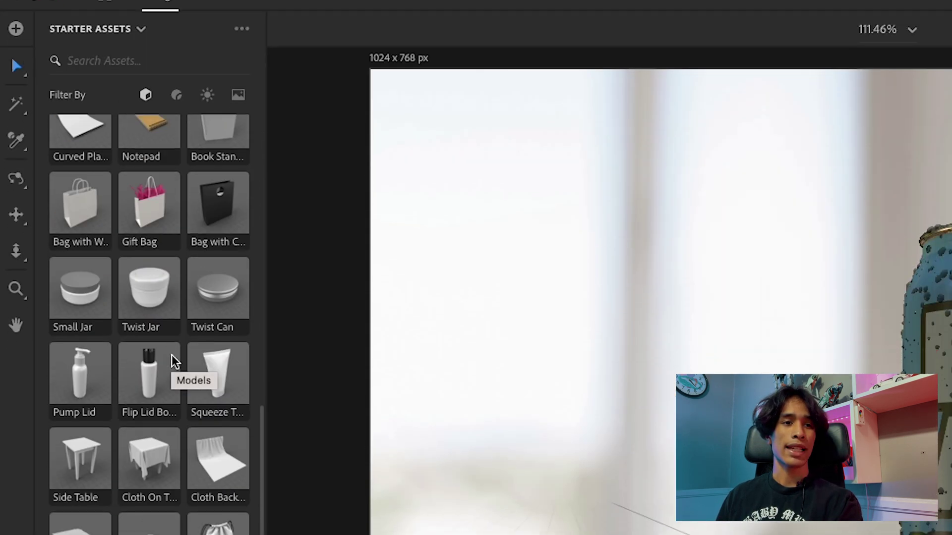
{"action": "scroll", "coordinate": [171, 355], "scroll_direction": "down", "scroll_amount": 8}
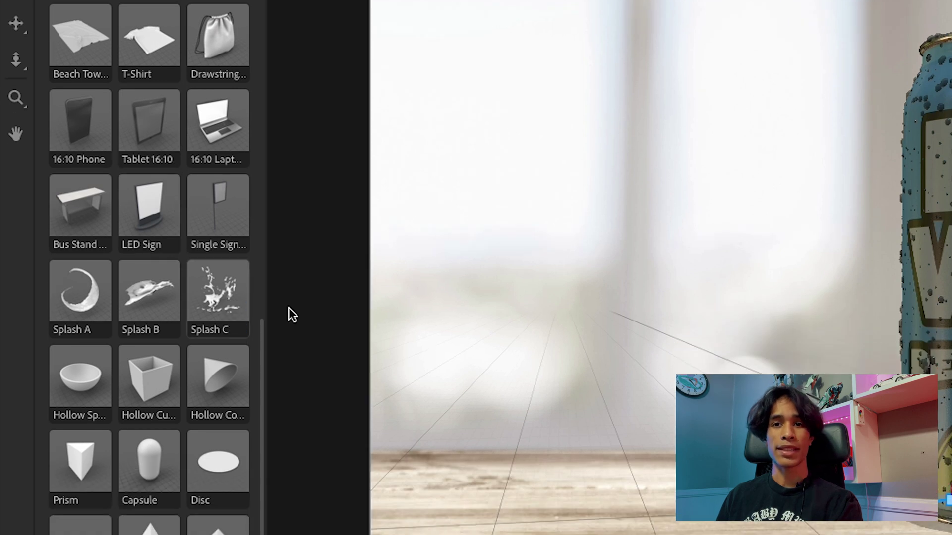
{"action": "left_click", "coordinate": [245, 304]}
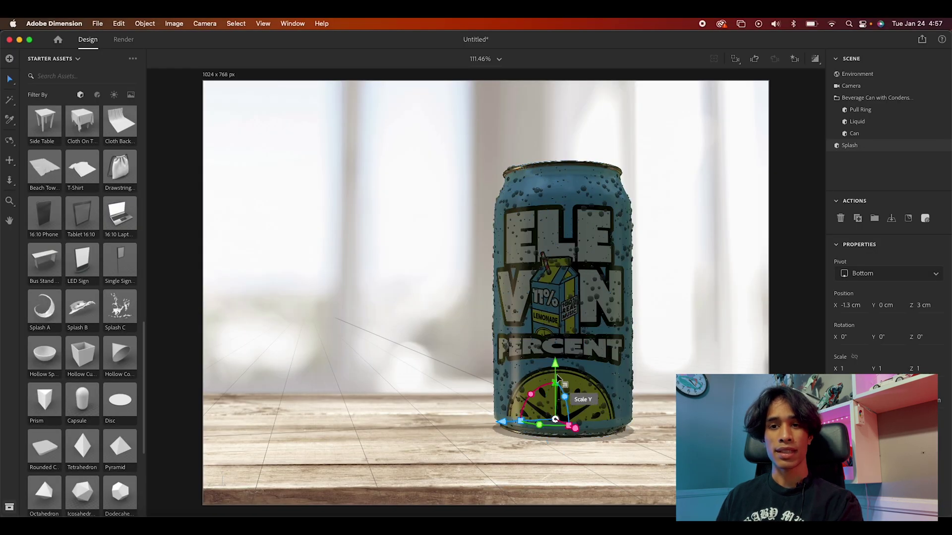
- Scale the splash uniformly to 3.2, rotate it 82° about Y and position it around the can at about X 4.2, Y -1.1, Z 7 cm
{"action": "left_click_drag", "start_coordinate": [564, 408], "coordinate": [565, 256]}
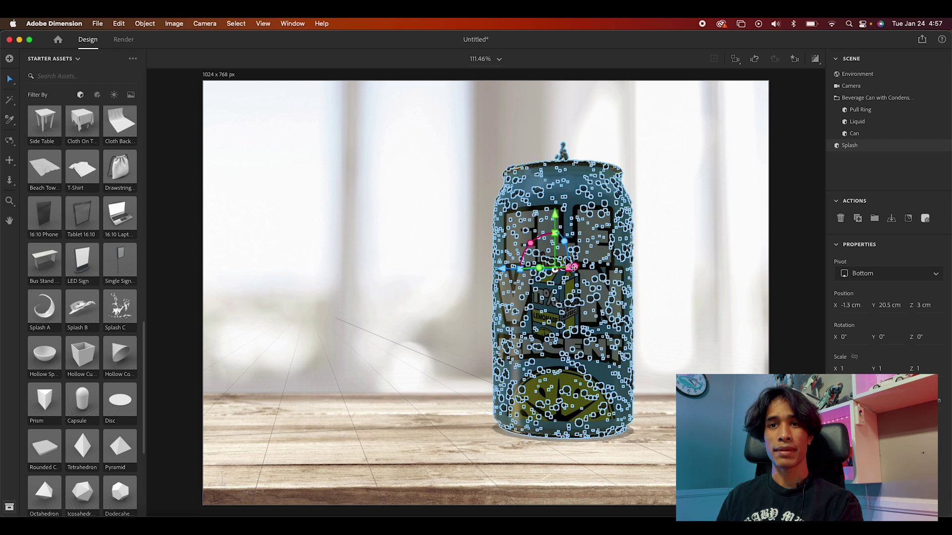
{"action": "left_click_drag", "start_coordinate": [848, 369], "coordinate": [872, 369]}
{"action": "left_click_drag", "start_coordinate": [528, 253], "coordinate": [610, 432]}
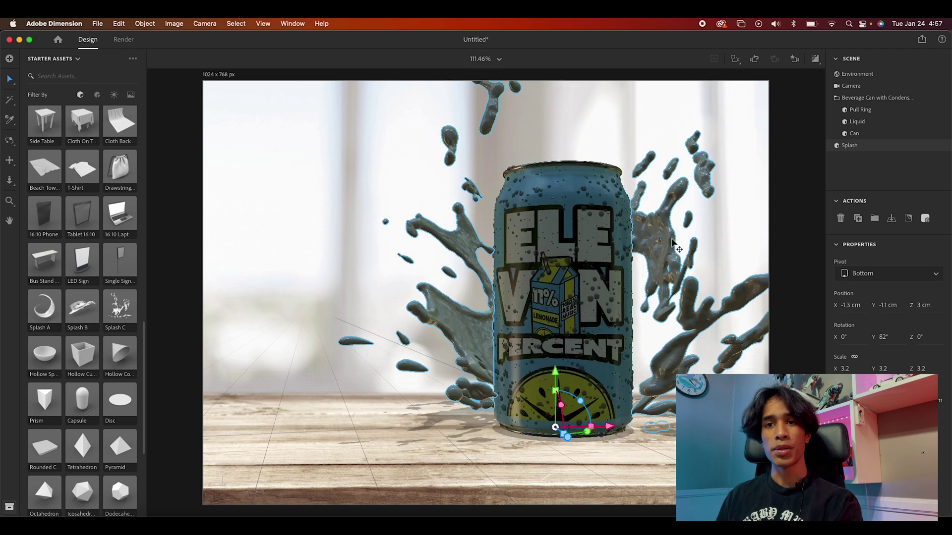
{"action": "left_click", "coordinate": [595, 457]}
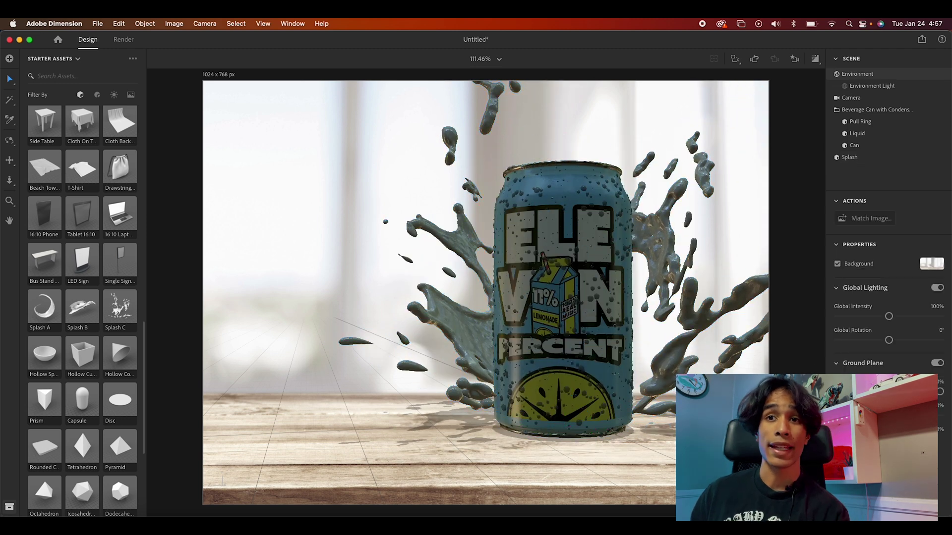
{"action": "left_click", "coordinate": [650, 396]}
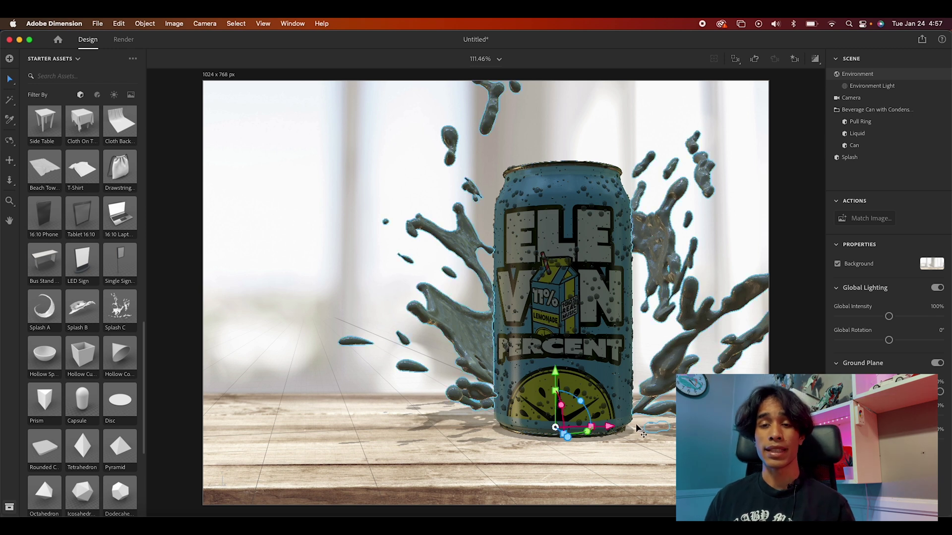
{"action": "left_click_drag", "start_coordinate": [571, 440], "coordinate": [597, 444]}
{"action": "left_click", "coordinate": [632, 460]}
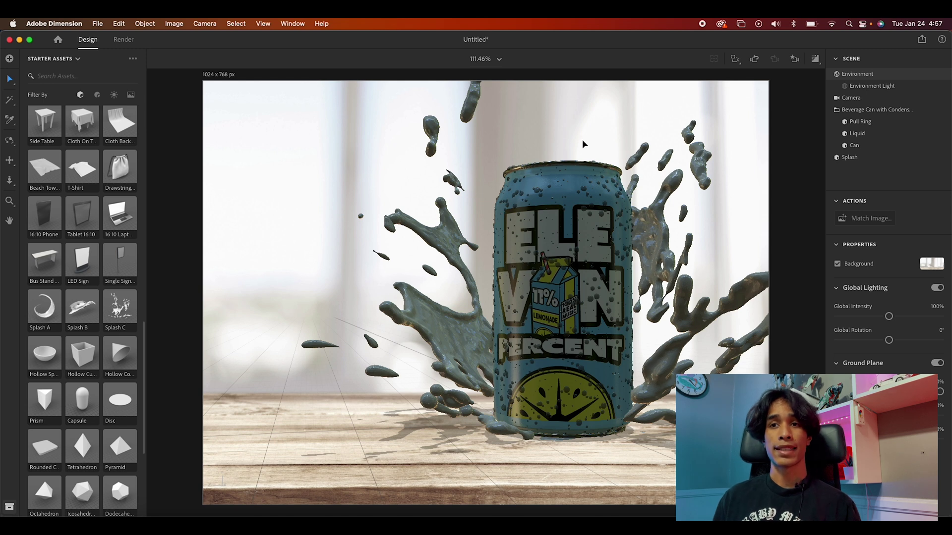
- Select the splash and apply the Water material to it
{"action": "left_click", "coordinate": [668, 259]}
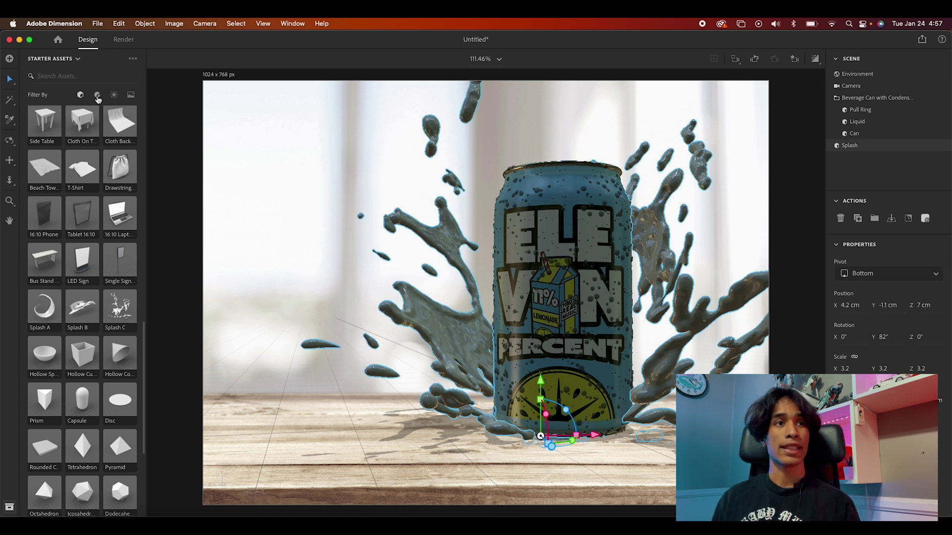
{"action": "left_click", "coordinate": [97, 95]}
{"action": "scroll", "coordinate": [185, 187], "scroll_direction": "down", "scroll_amount": 7}
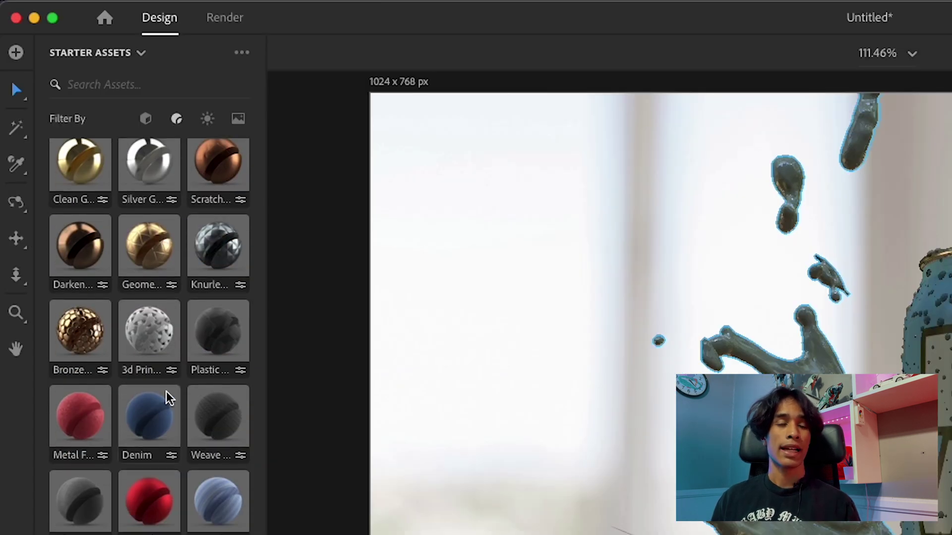
{"action": "scroll", "coordinate": [168, 347], "scroll_direction": "up", "scroll_amount": 6}
{"action": "scroll", "coordinate": [165, 314], "scroll_direction": "down", "scroll_amount": 10}
{"action": "scroll", "coordinate": [140, 353], "scroll_direction": "up", "scroll_amount": 2}
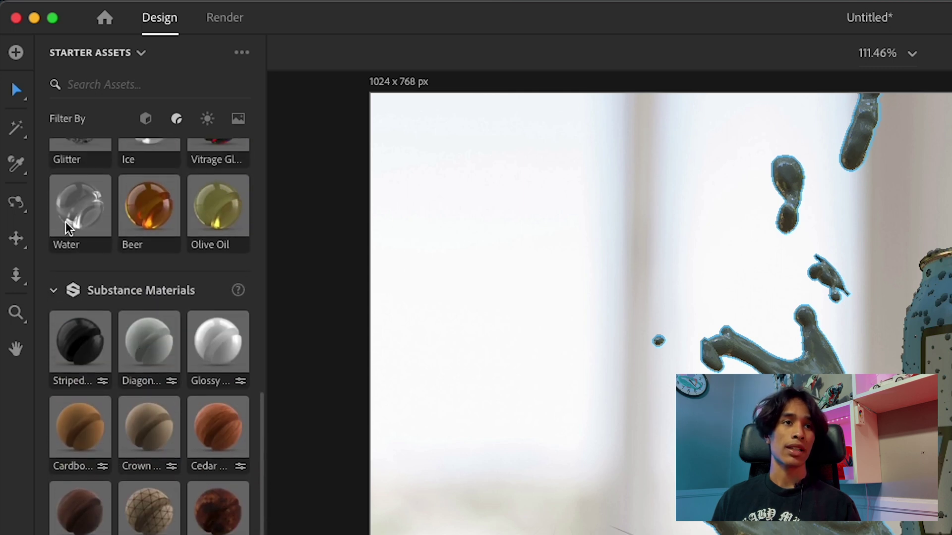
{"action": "left_click_drag", "start_coordinate": [80, 206], "coordinate": [662, 239]}
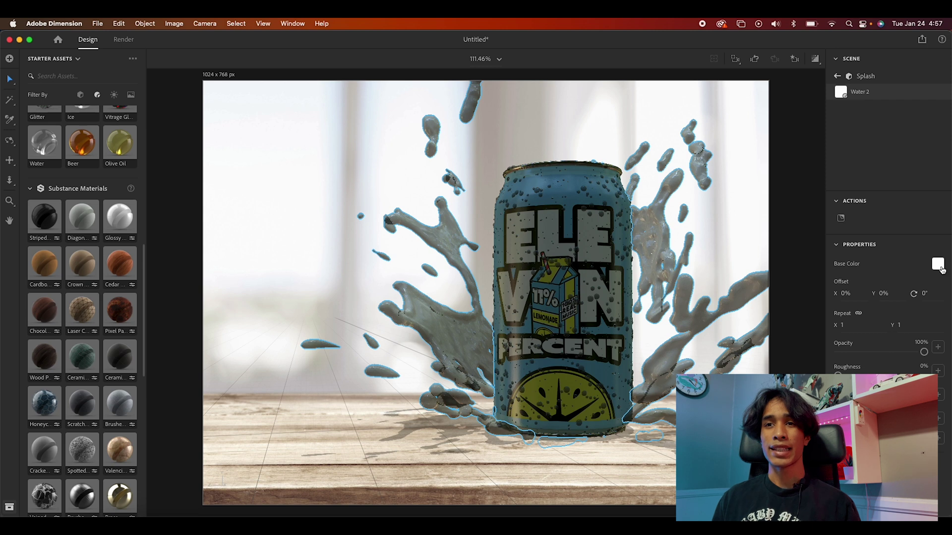
- Set the base color of the splash's Water material to yellow, about RGB 245, 247, 119
{"action": "left_click", "coordinate": [938, 266]}
{"action": "left_click", "coordinate": [823, 316]}
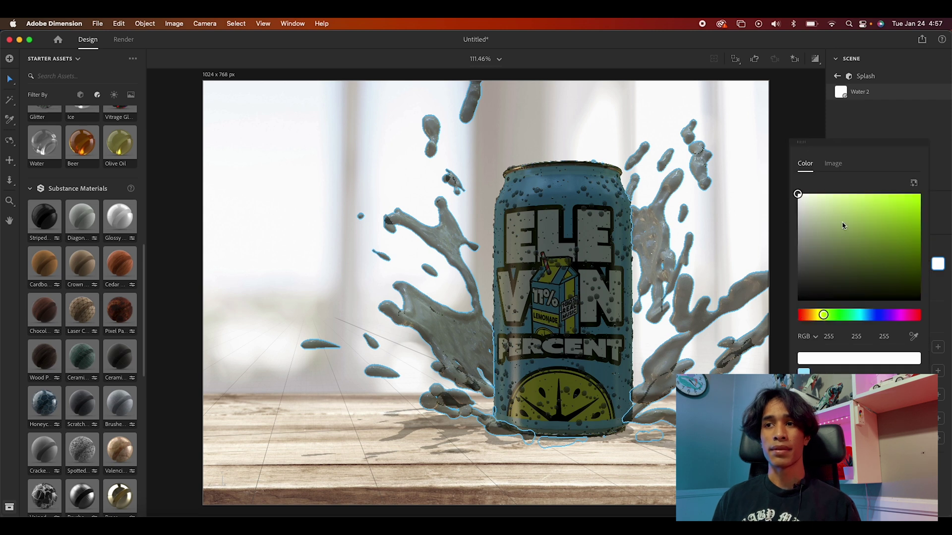
{"action": "left_click_drag", "start_coordinate": [820, 317], "coordinate": [818, 314]}
{"action": "left_click_drag", "start_coordinate": [914, 201], "coordinate": [862, 197]}
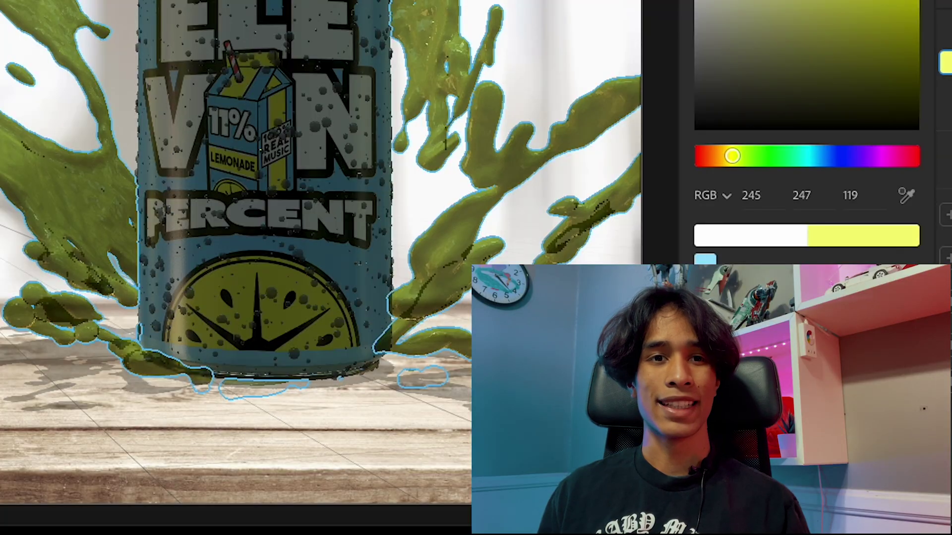
- Apply the Olive Oil material to the splash and set its base color to pale yellow, about RGB 251, 252, 179
{"action": "left_click_drag", "start_coordinate": [120, 142], "coordinate": [425, 259]}
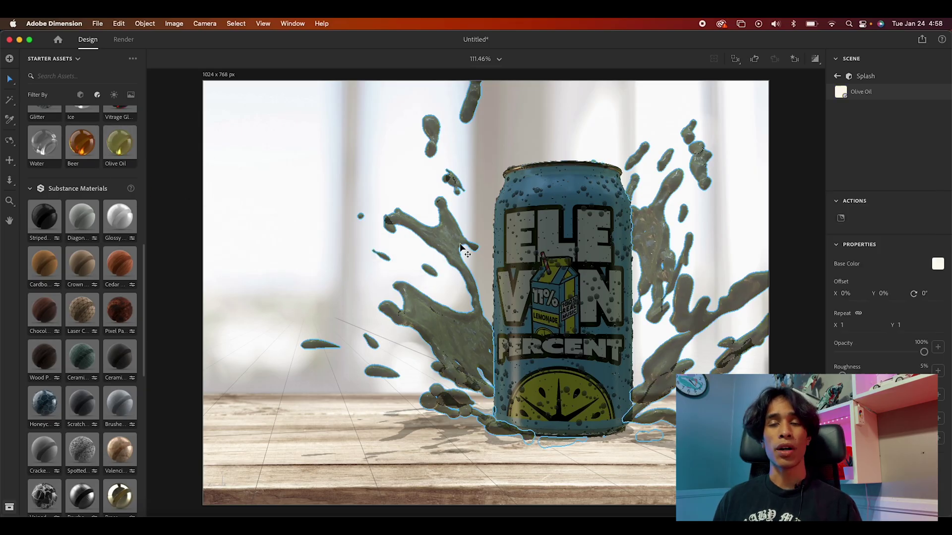
{"action": "left_click", "coordinate": [936, 265]}
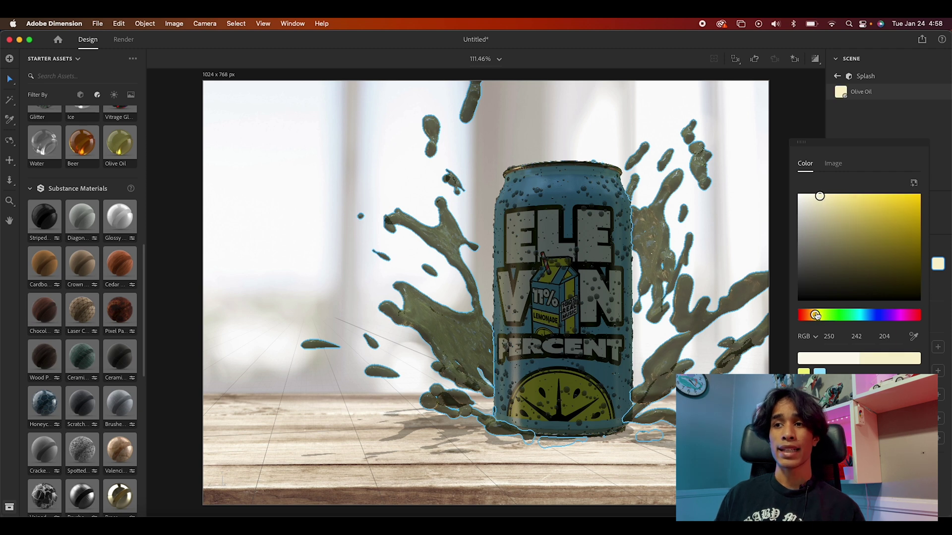
{"action": "left_click_drag", "start_coordinate": [815, 317], "coordinate": [820, 316]}
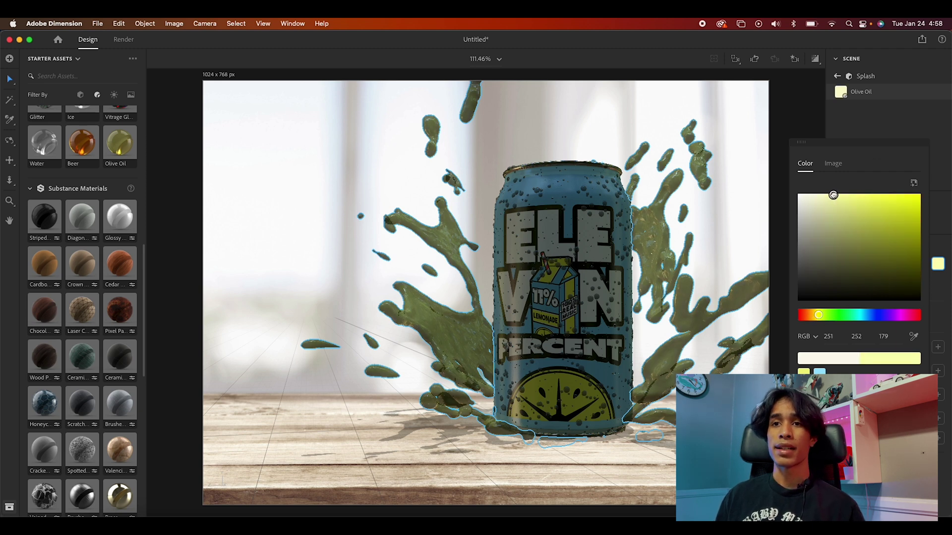
{"action": "left_click", "coordinate": [850, 165]}
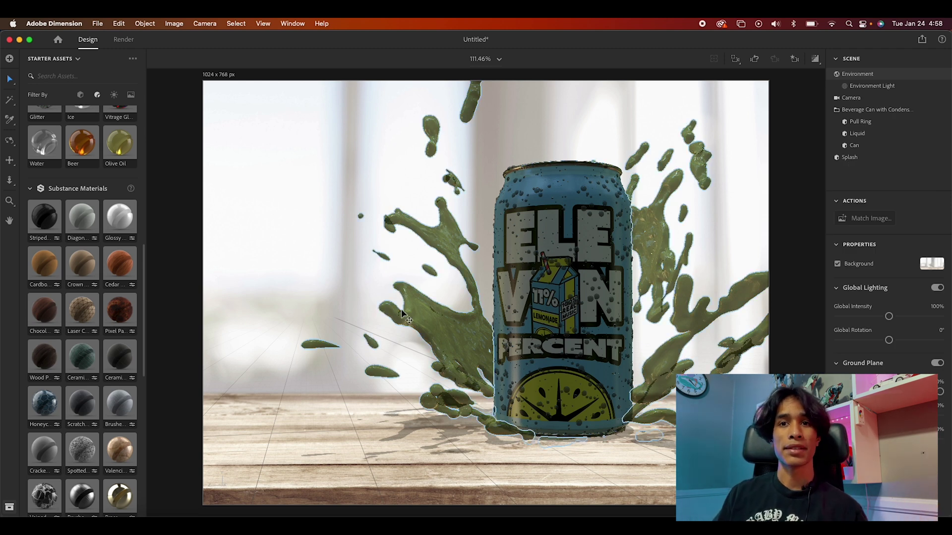
- Compare the Studio Front Key, Studio Light Arches and Studio Wood Window environment lights and leave a neutral studio light applied
{"action": "left_click", "coordinate": [116, 95]}
{"action": "scroll", "coordinate": [105, 208], "scroll_direction": "up", "scroll_amount": 4}
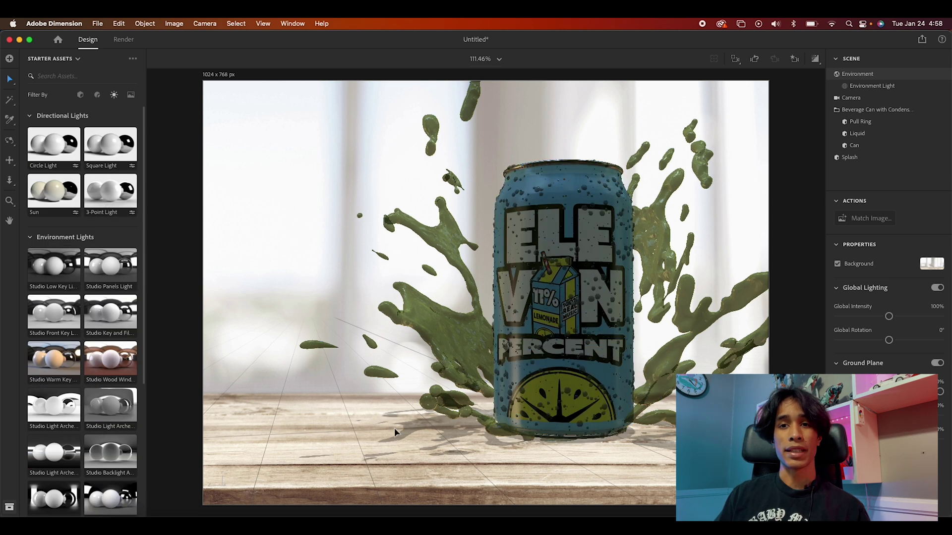
{"action": "left_click", "coordinate": [62, 314]}
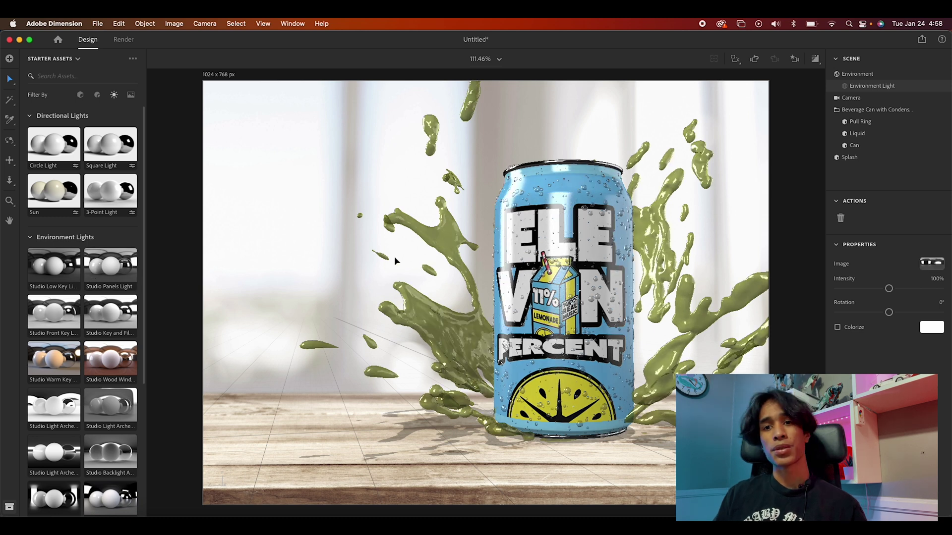
{"action": "scroll", "coordinate": [52, 400], "scroll_direction": "down", "scroll_amount": 2}
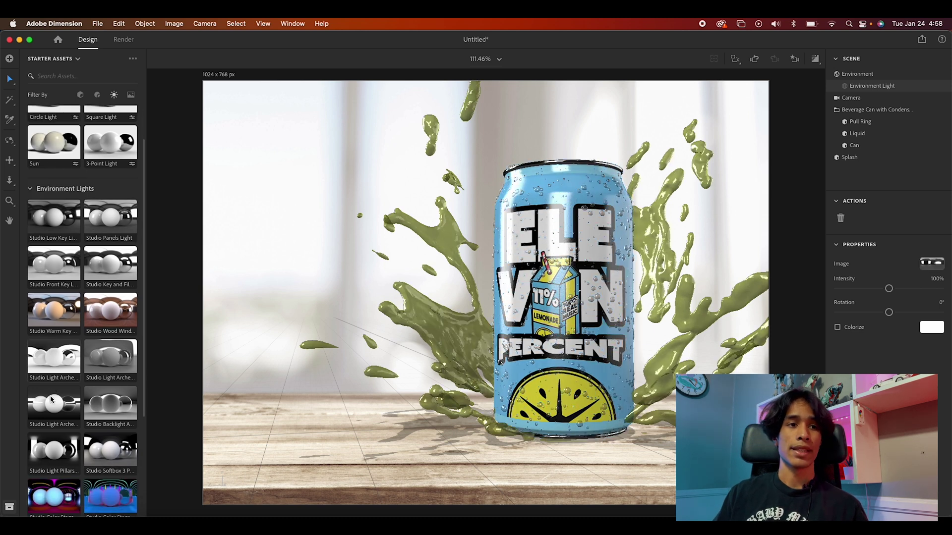
{"action": "left_click", "coordinate": [59, 349]}
{"action": "scroll", "coordinate": [72, 376], "scroll_direction": "down", "scroll_amount": 2}
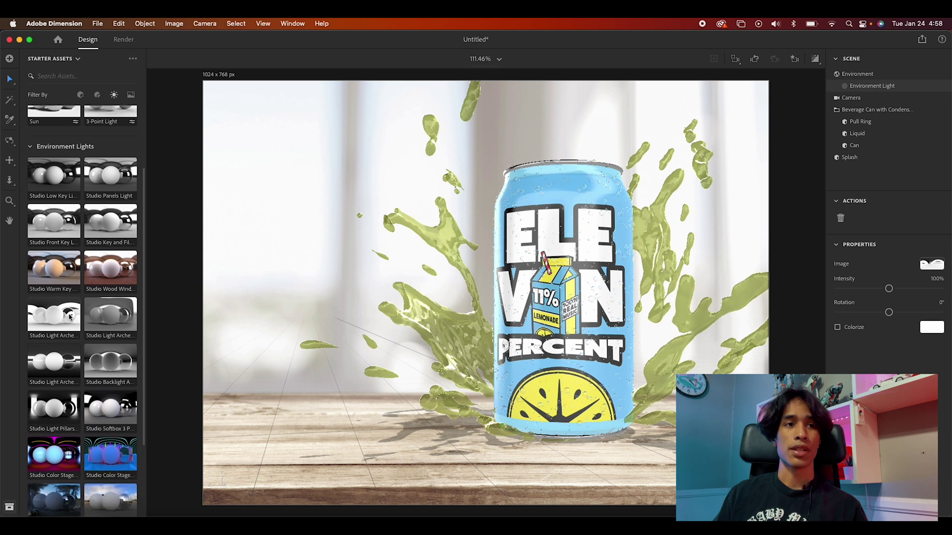
{"action": "left_click", "coordinate": [115, 271]}
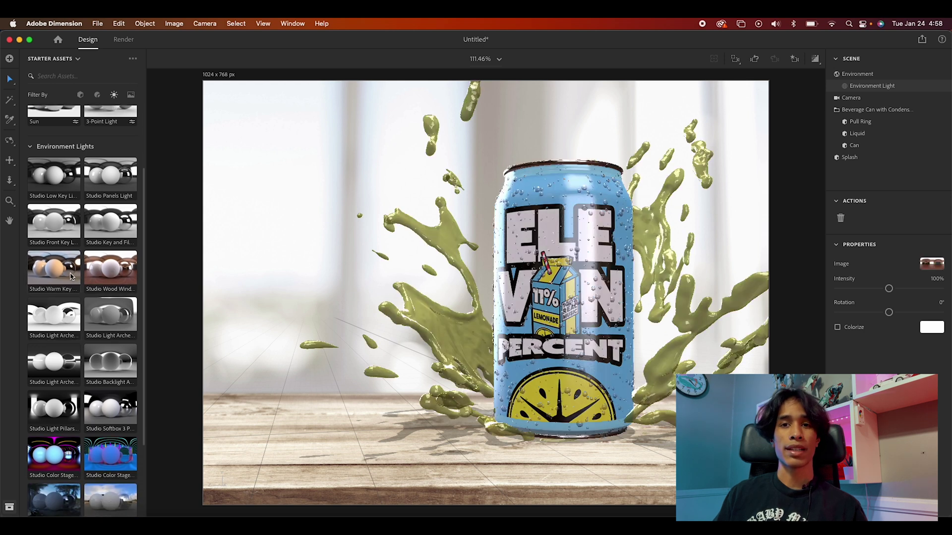
{"action": "left_click", "coordinate": [72, 278]}
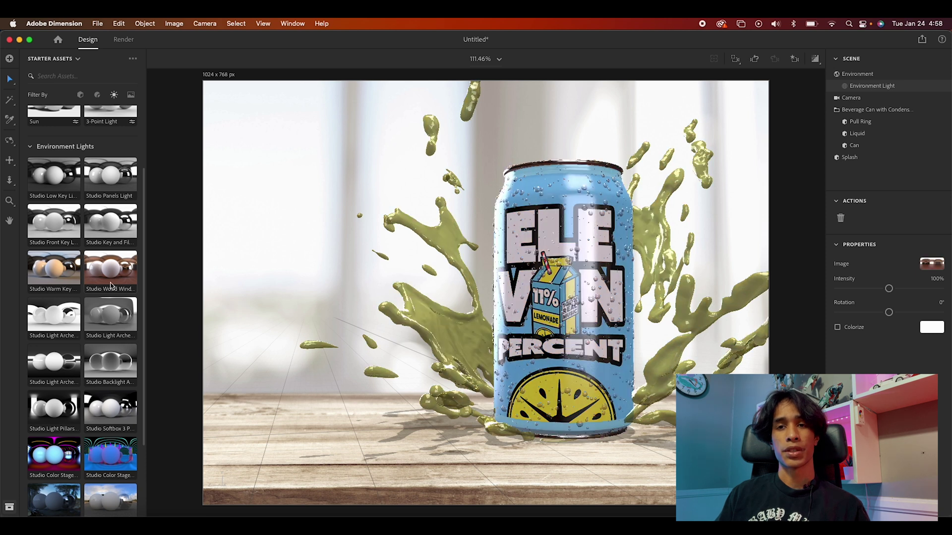
{"action": "left_click", "coordinate": [107, 307]}
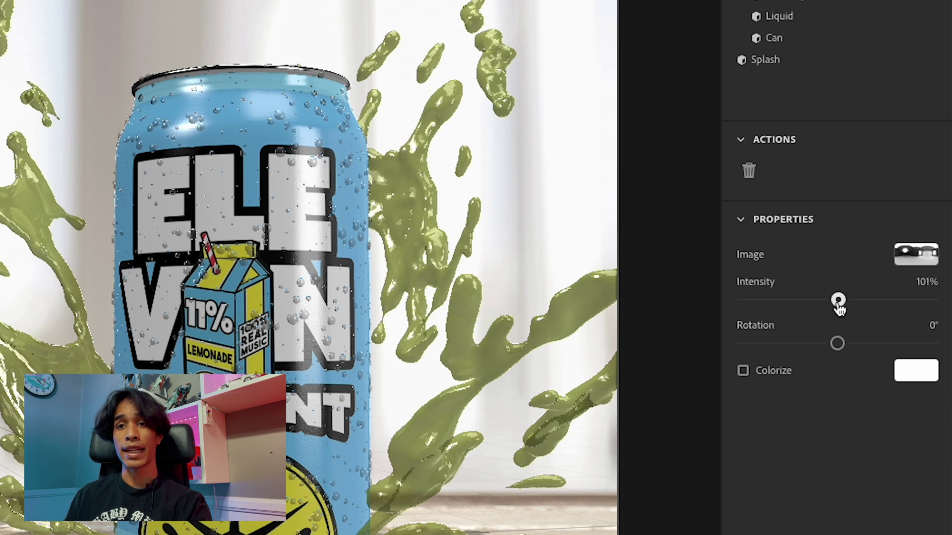
- Set the environment light's intensity to 91% and rotate the light to shift the highlights on the can
{"action": "left_click_drag", "start_coordinate": [839, 307], "coordinate": [838, 350]}
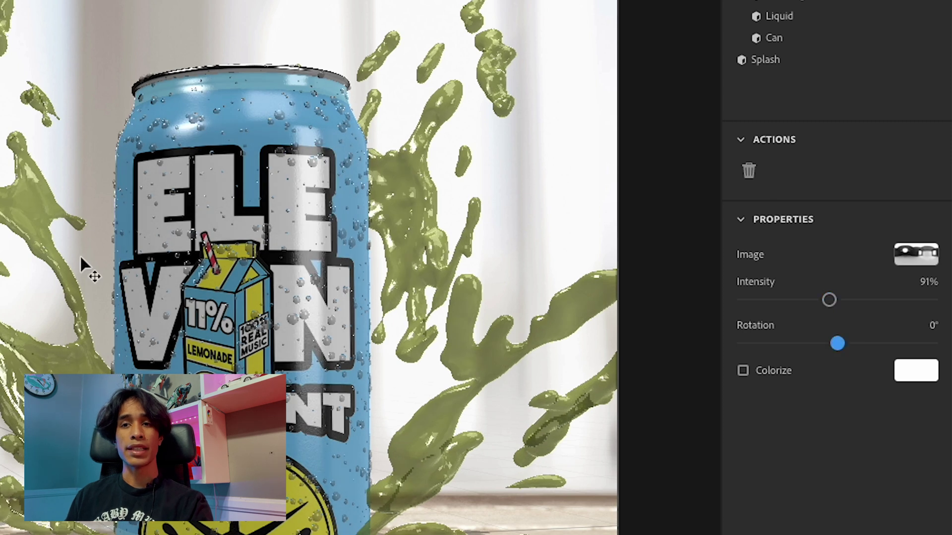
{"action": "left_click_drag", "start_coordinate": [851, 347], "coordinate": [914, 355]}
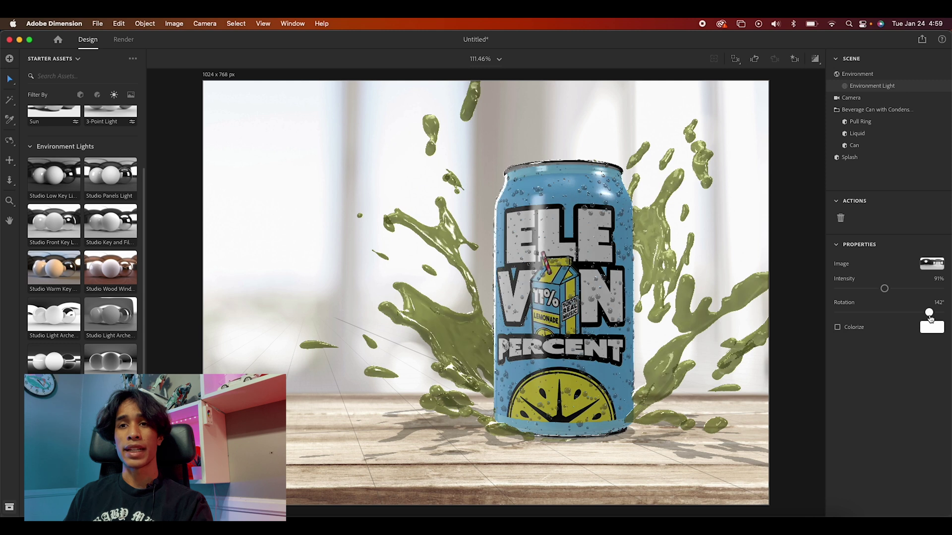
{"action": "left_click_drag", "start_coordinate": [930, 319], "coordinate": [913, 320]}
{"action": "left_click", "coordinate": [249, 177]}
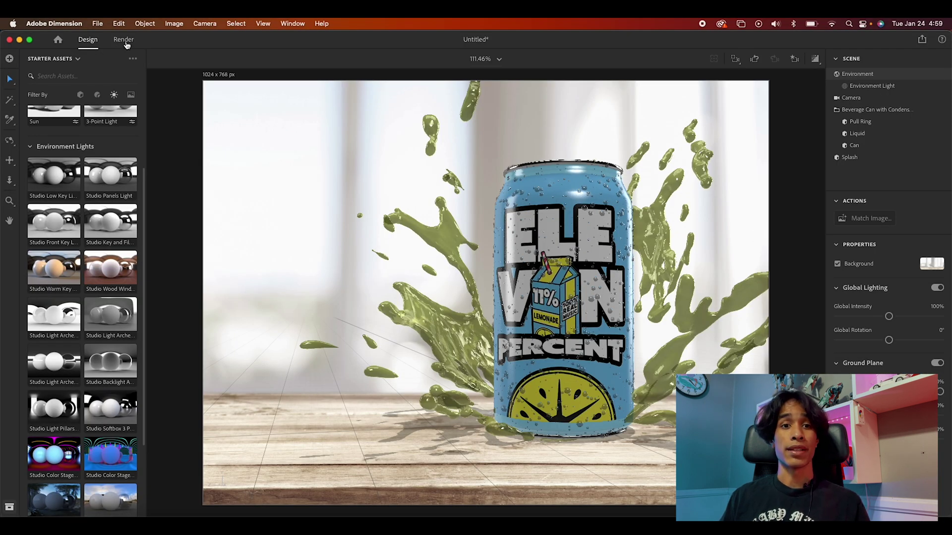
- Render the scene at Low (Fast) quality as a 16 bits/channel PSD
{"action": "left_click", "coordinate": [125, 42]}
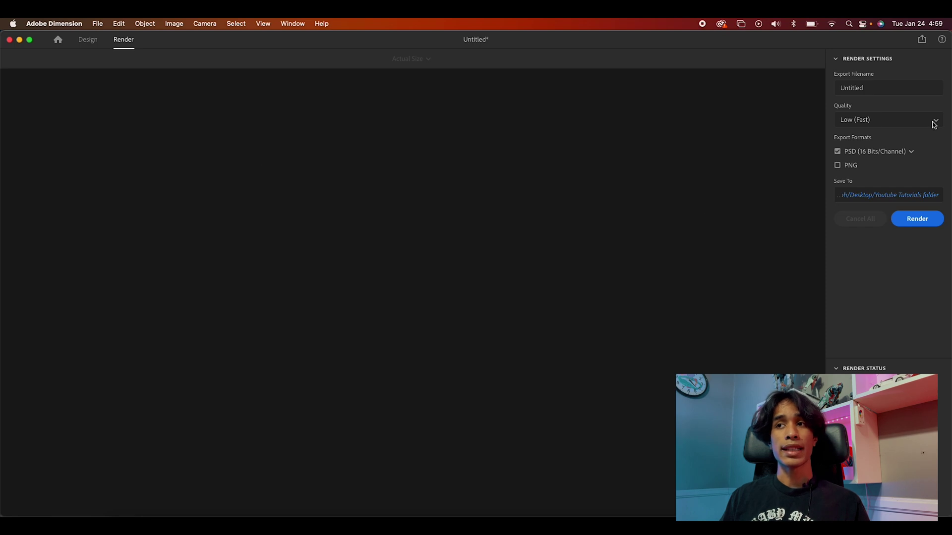
{"action": "left_click", "coordinate": [916, 219]}
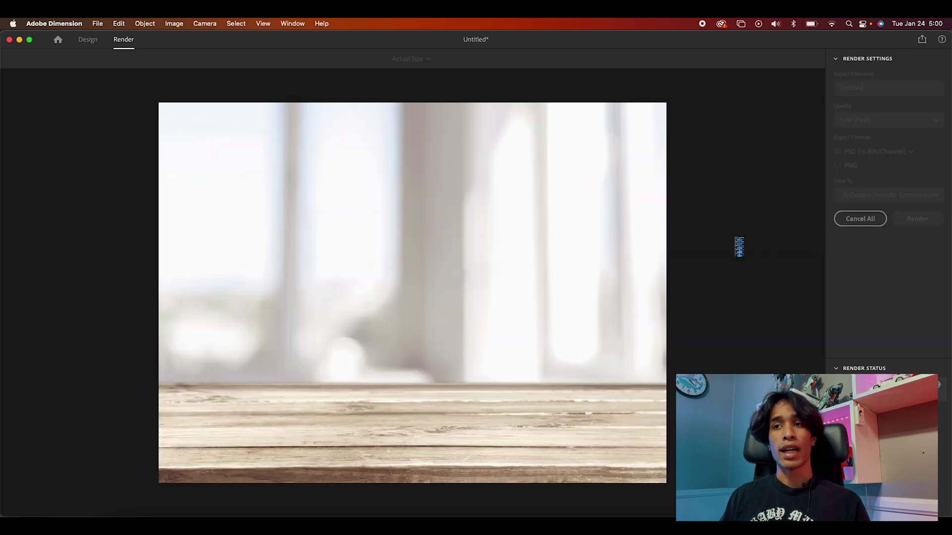